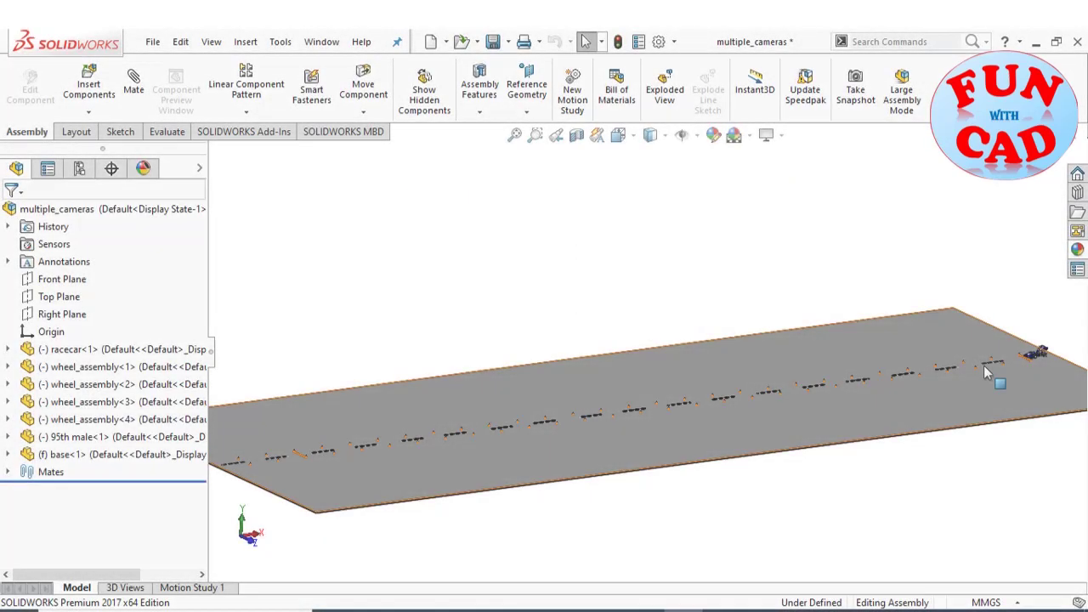
Inspect the race car on its cone-lined track and play the animation in Motion Study 1.
scroll(791, 360, "down", 10)
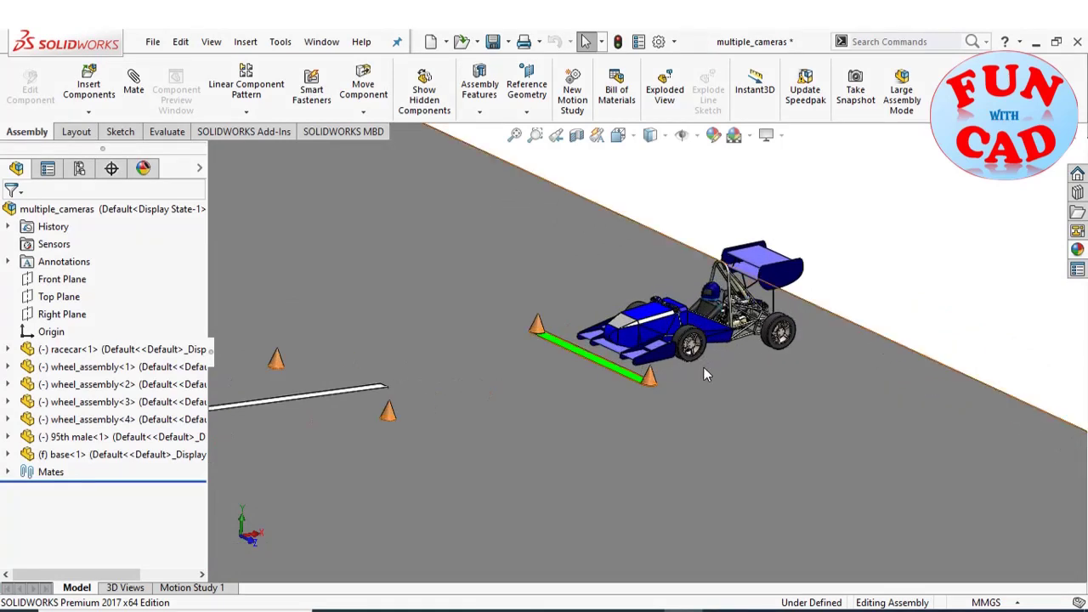
scroll(703, 366, "up", 6)
scroll(595, 391, "up", 8)
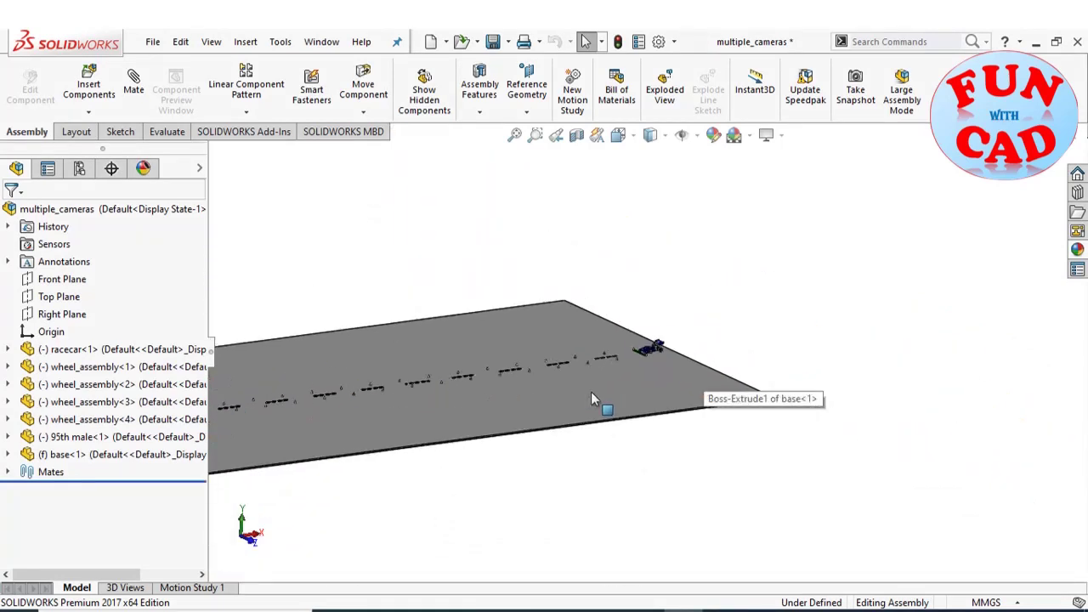
scroll(476, 391, "down", 5)
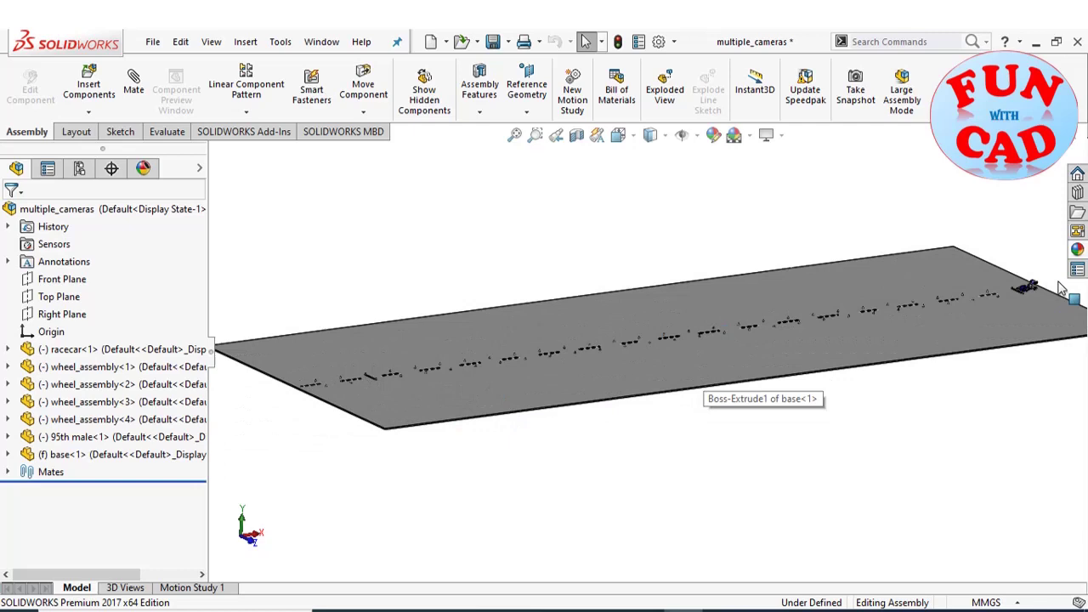
left_click(192, 587)
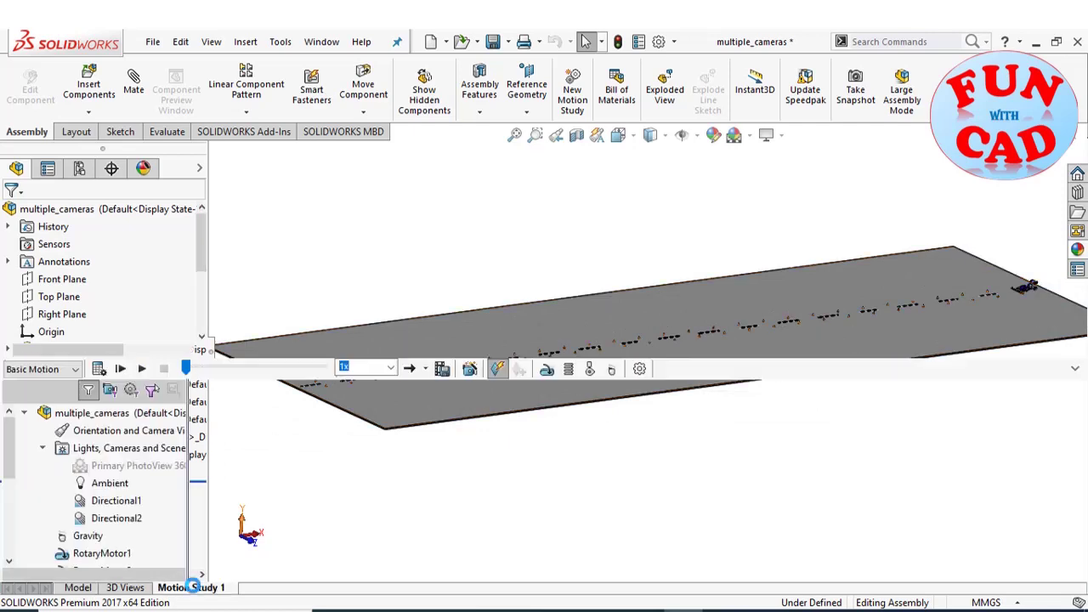
scroll(672, 253, "down", 3)
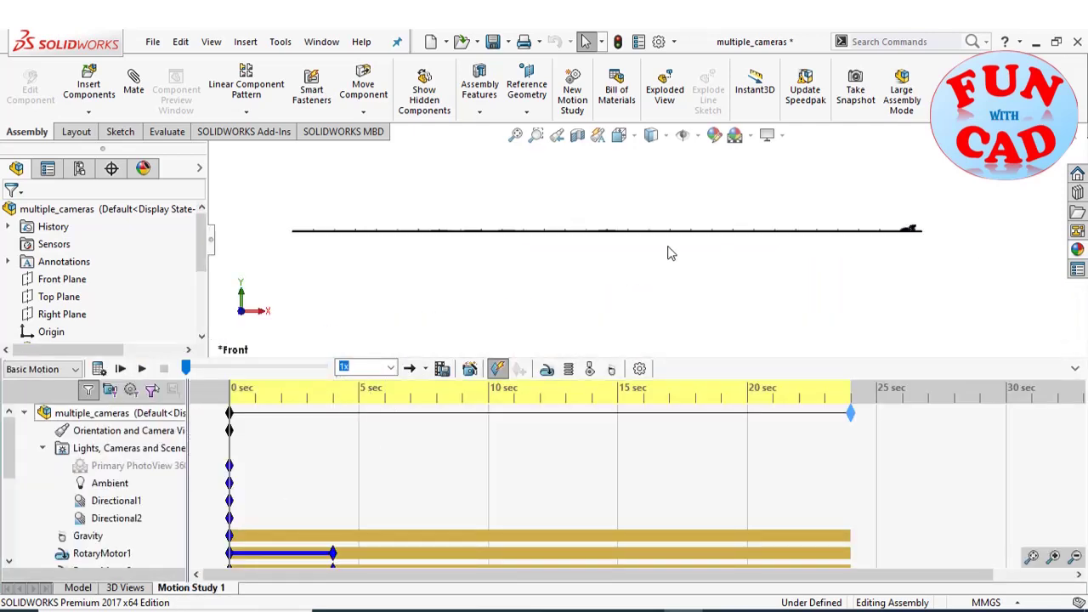
middle_click_drag(606, 226, 628, 256)
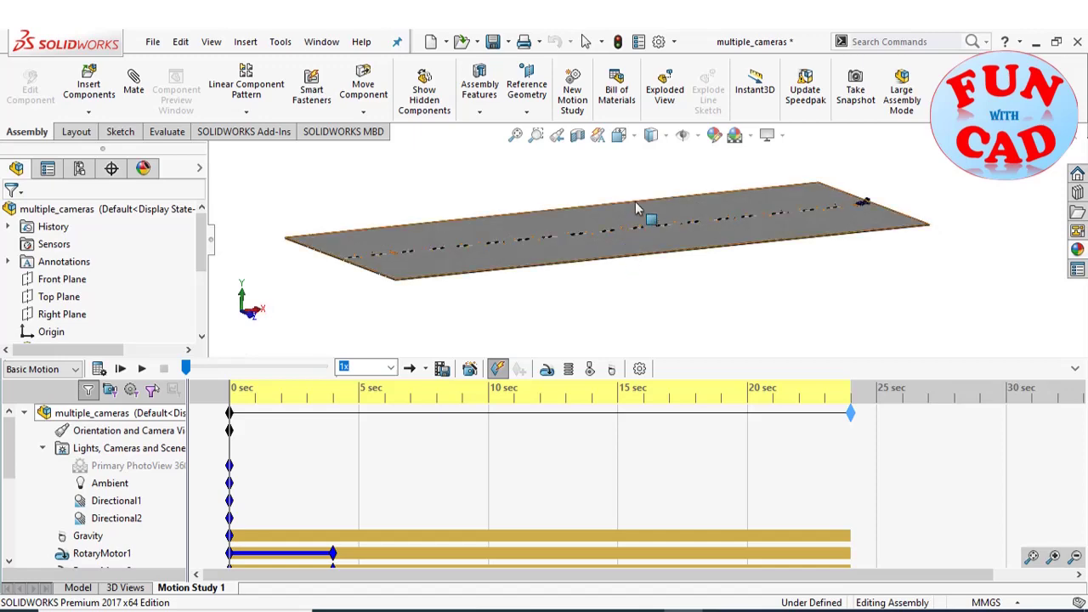
scroll(634, 193, "down", 3)
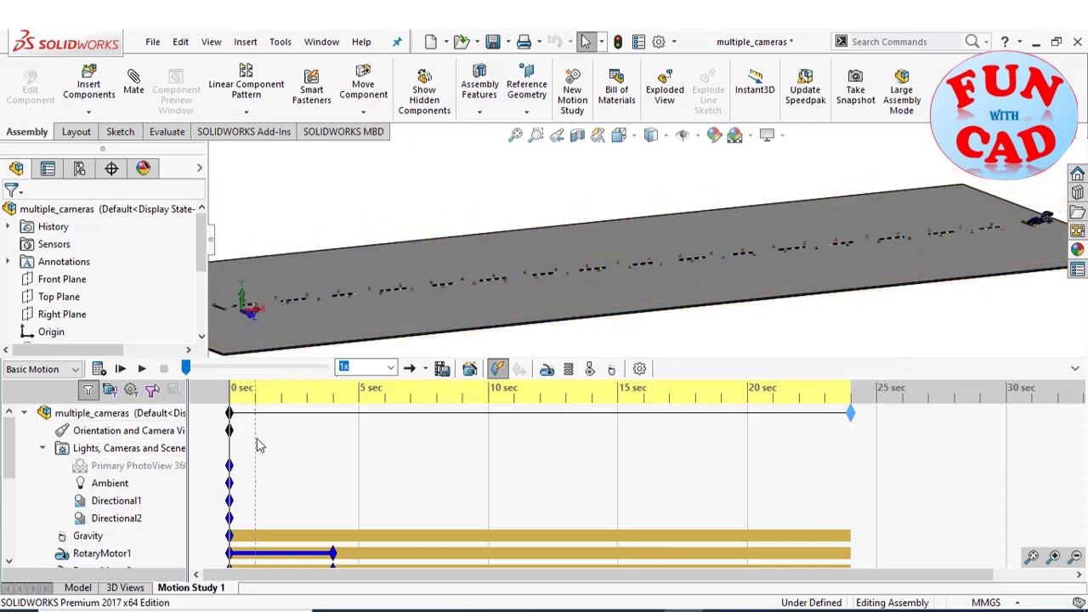
left_click(141, 369)
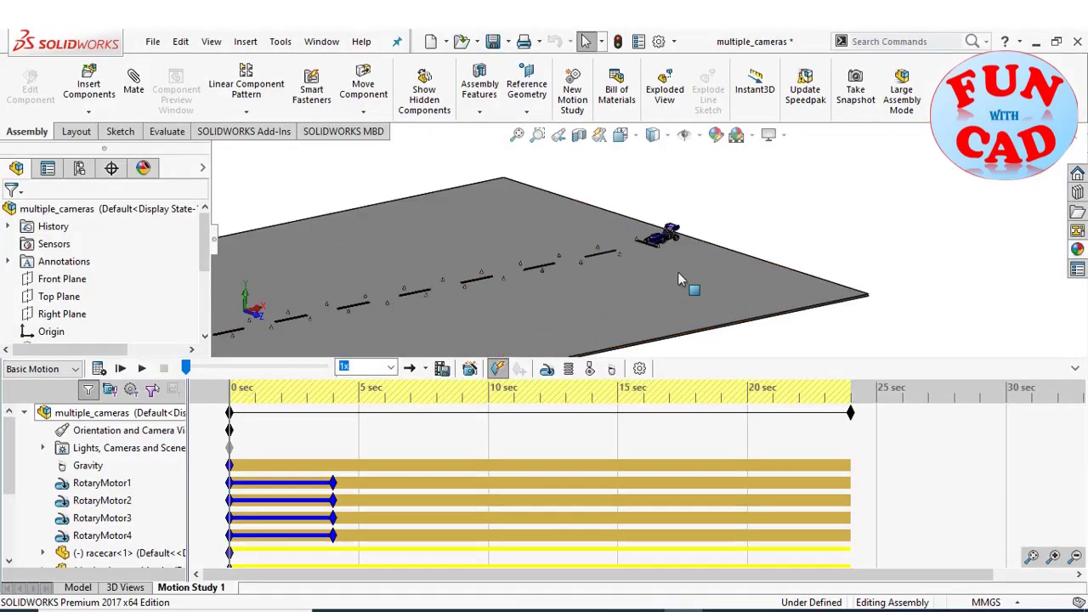
Add a floating camera to the motion study and attach its position to the base's end face behind the car.
right_click(100, 453)
left_click(158, 338)
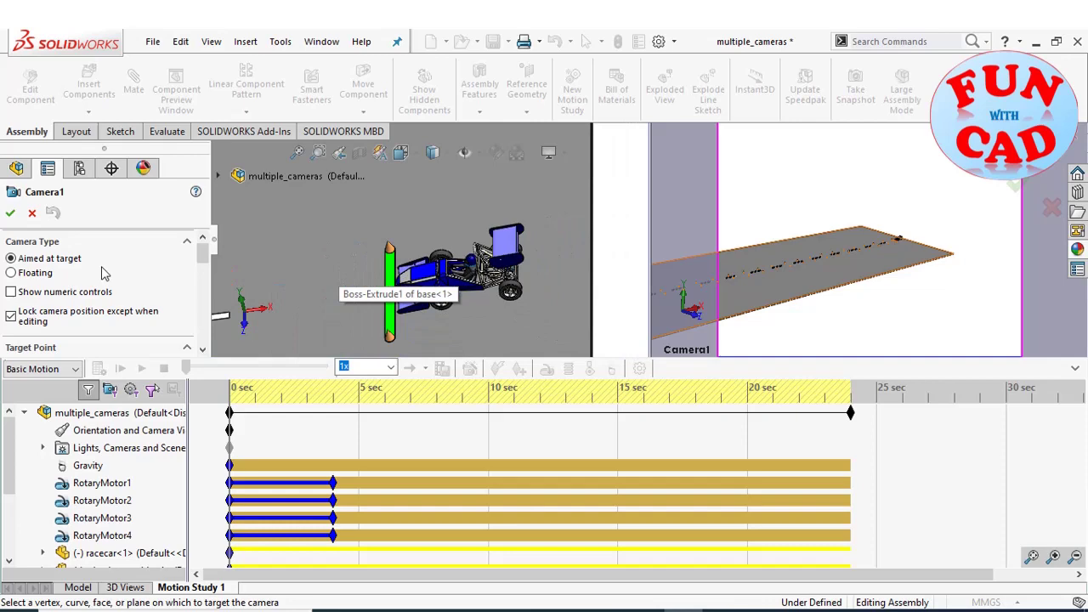
scroll(125, 304, "down", 2)
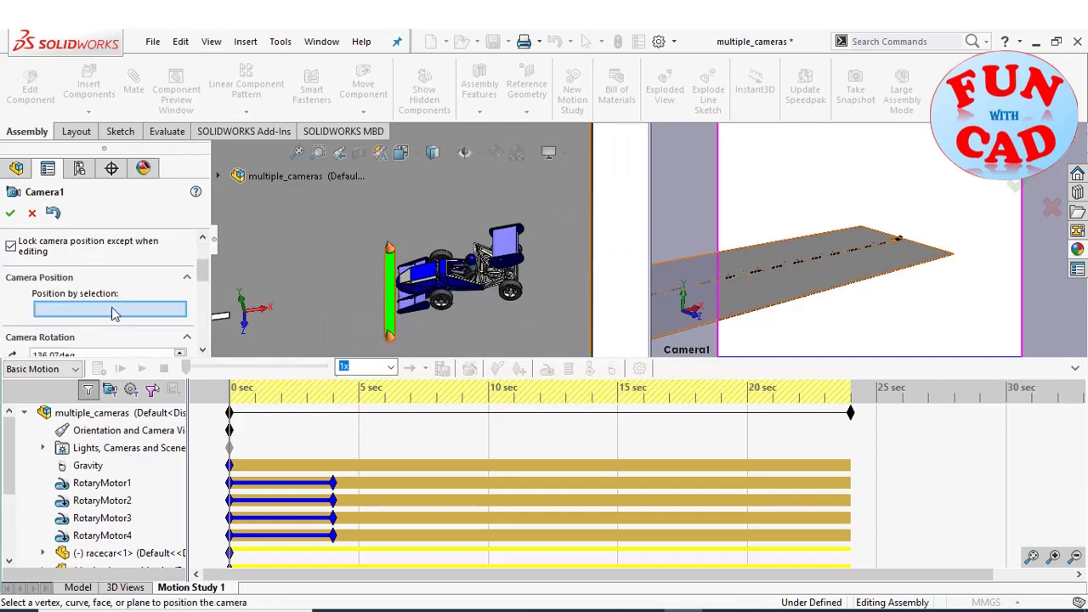
middle_click_drag(595, 255, 578, 262)
scroll(561, 279, "down", 2)
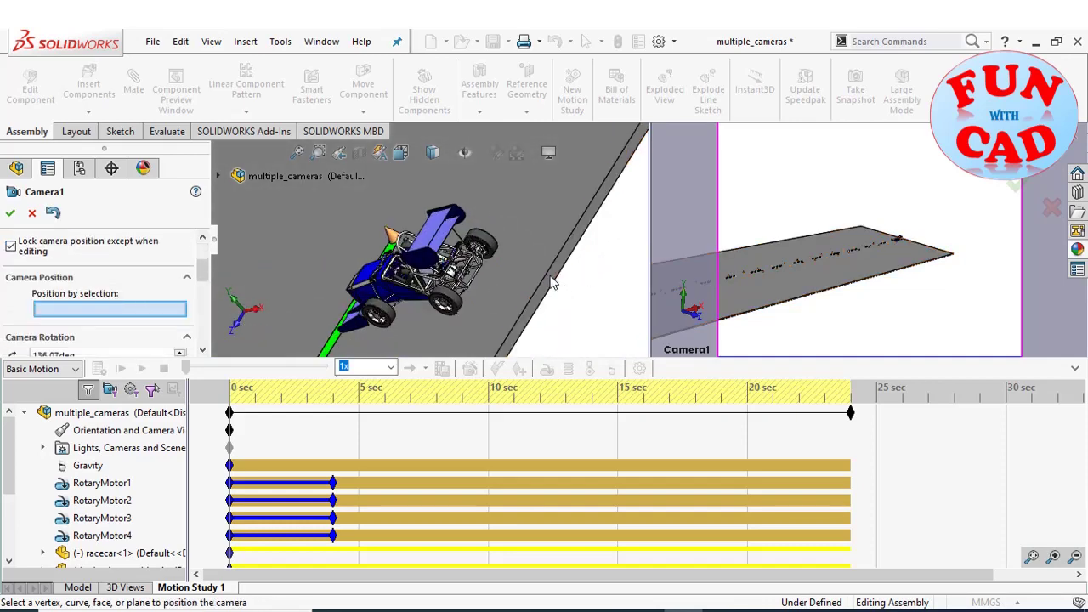
left_click(552, 283)
Rotate the camera to face the car's rear, with a yaw of -90deg and a pitch of 0deg.
scroll(176, 316, "down", 2)
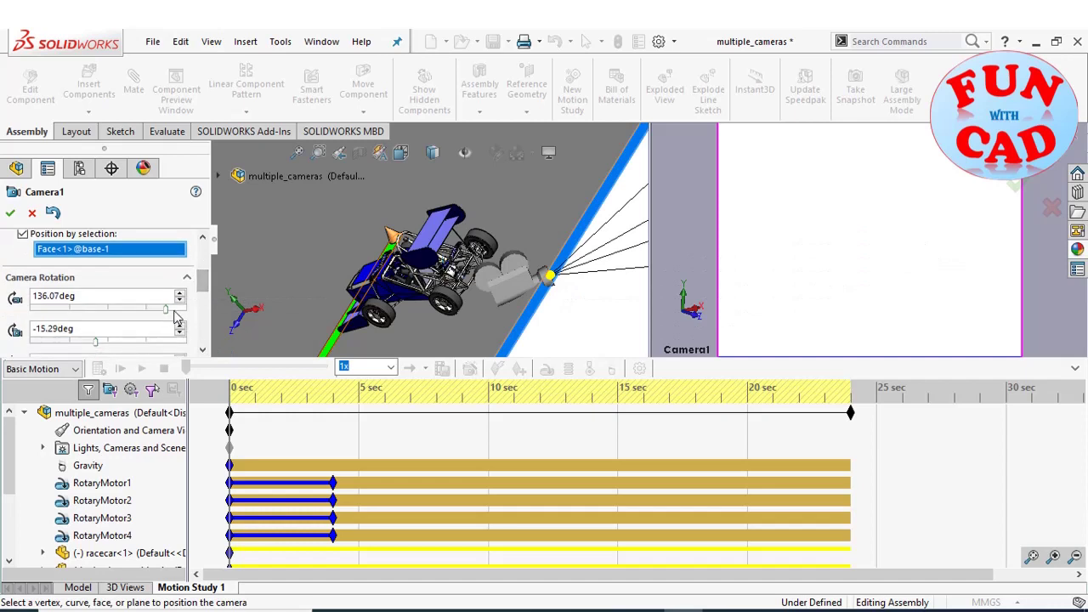
left_click_drag(168, 312, 71, 309)
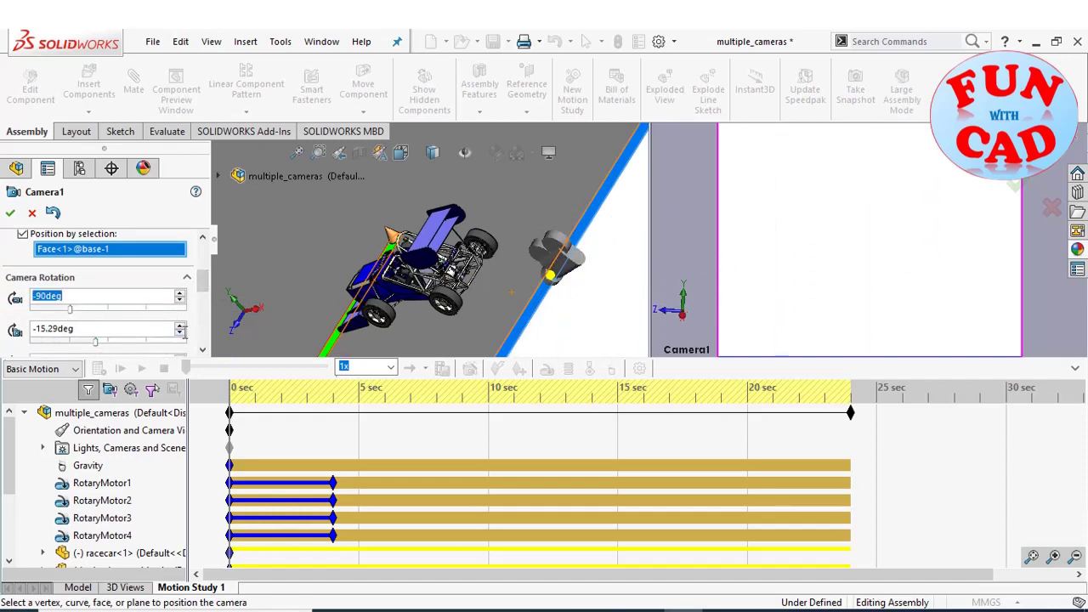
left_click(180, 330)
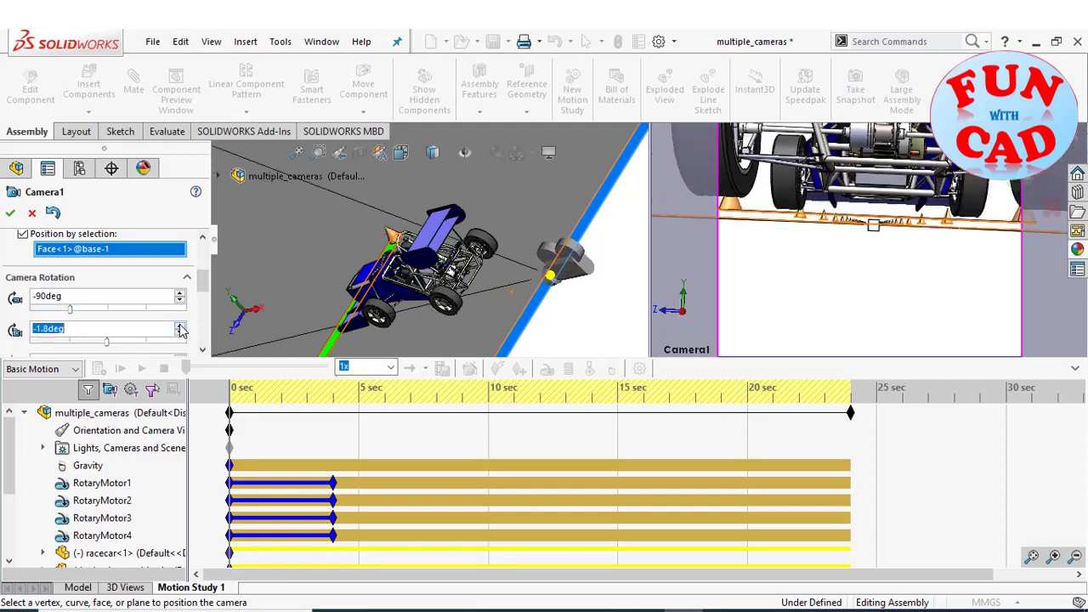
mouse_move(204, 281)
left_mouse_down()
mouse_move(204, 294)
mouse_move(209, 270)
left_mouse_up()
left_click(181, 318)
left_click(181, 318)
left_click(181, 318)
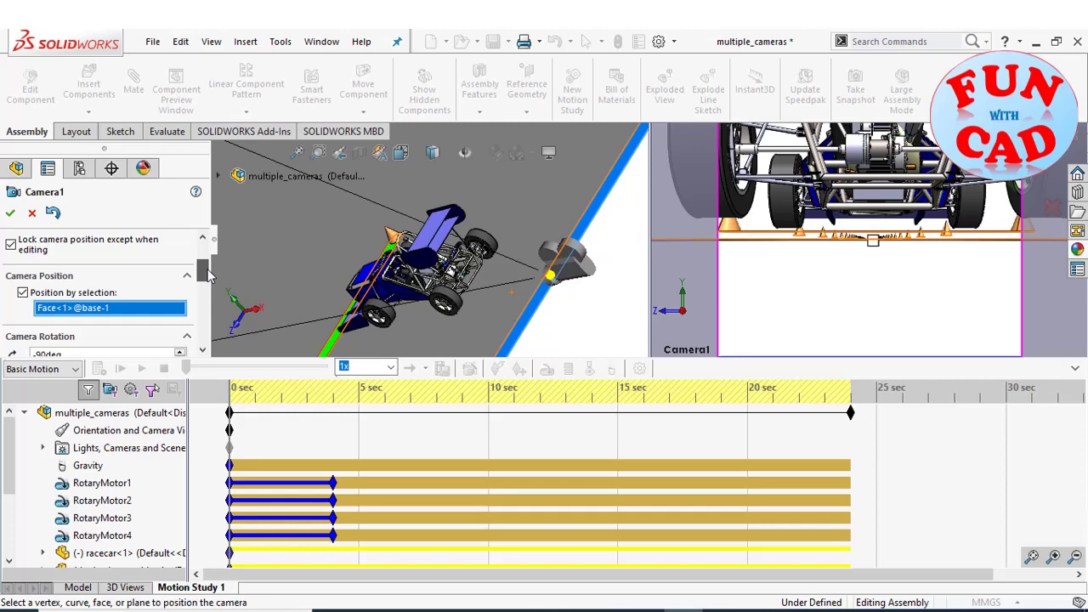
Show the camera's numeric controls, set its position to X 4496.16mm and Y 1031.24mm, and lower Z to centre the car.
scroll(207, 274, "up", 1)
scroll(102, 289, "up", 3)
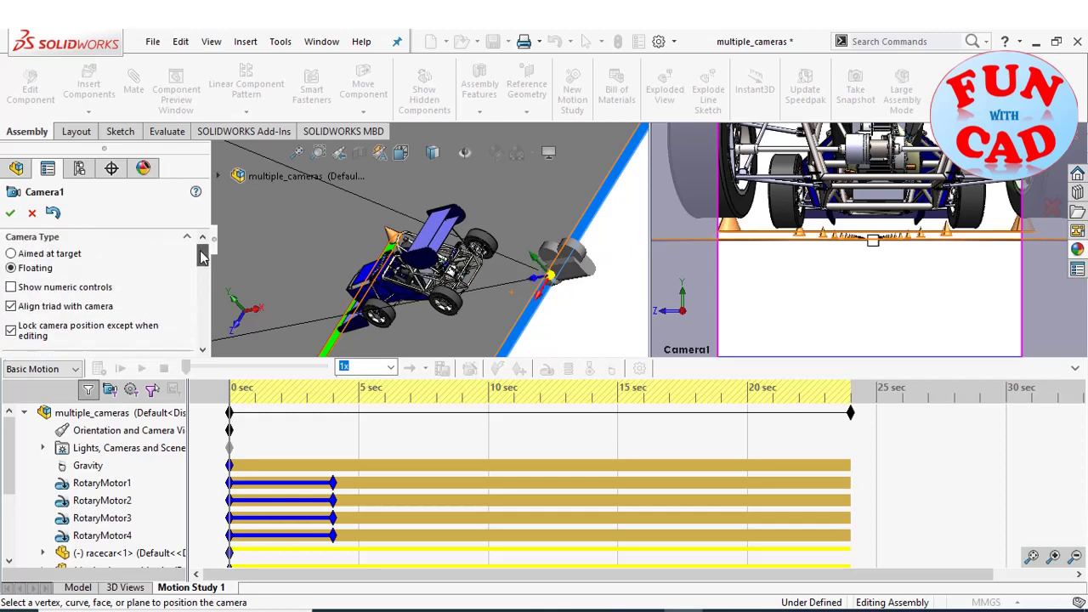
scroll(207, 257, "down", 3)
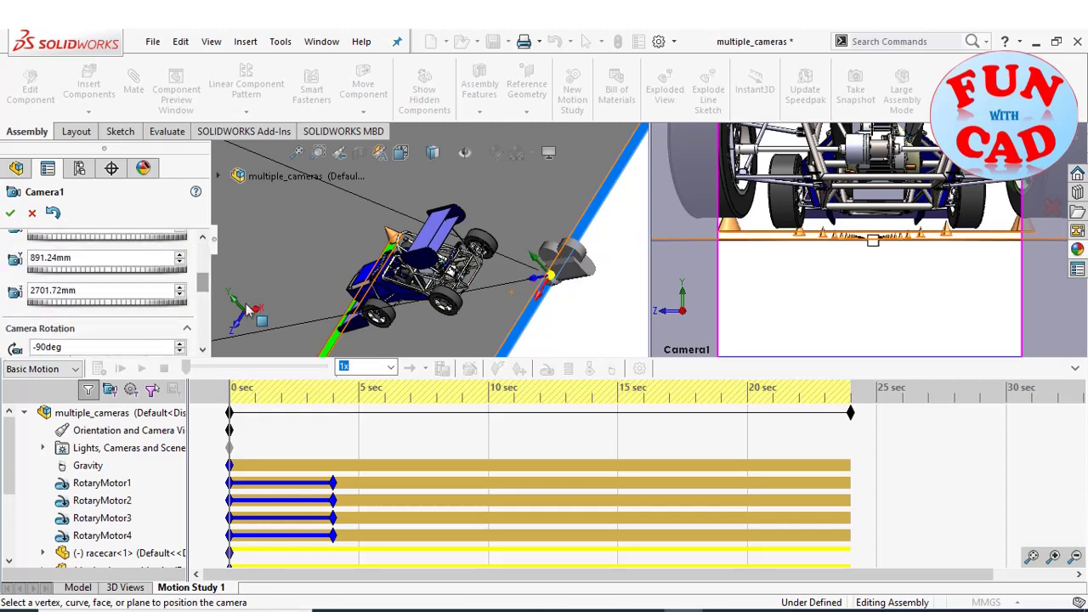
left_click_drag(202, 284, 202, 278)
left_click(181, 264)
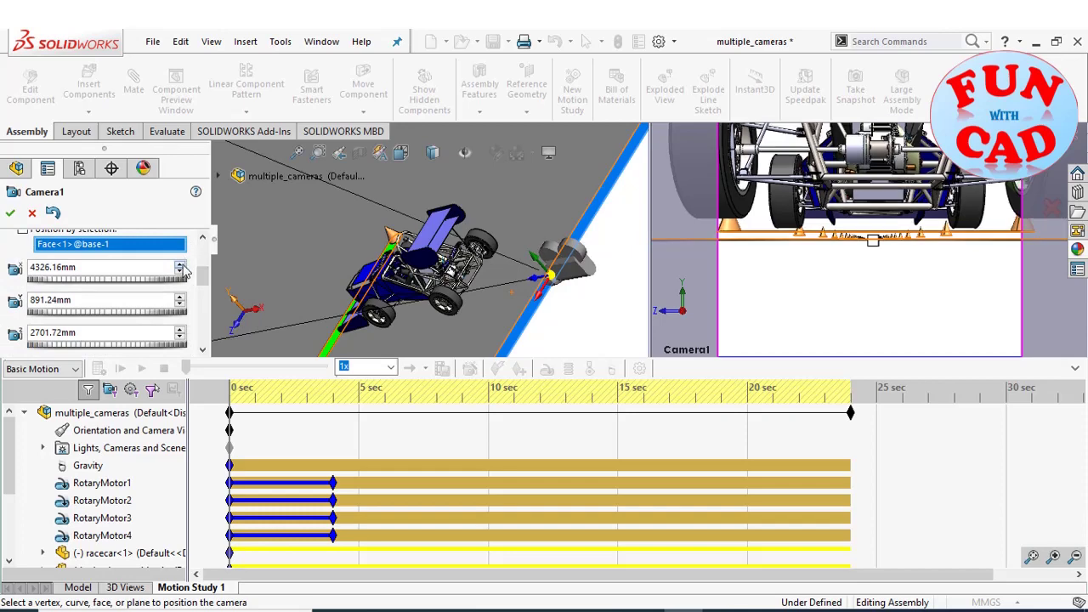
left_click(182, 265)
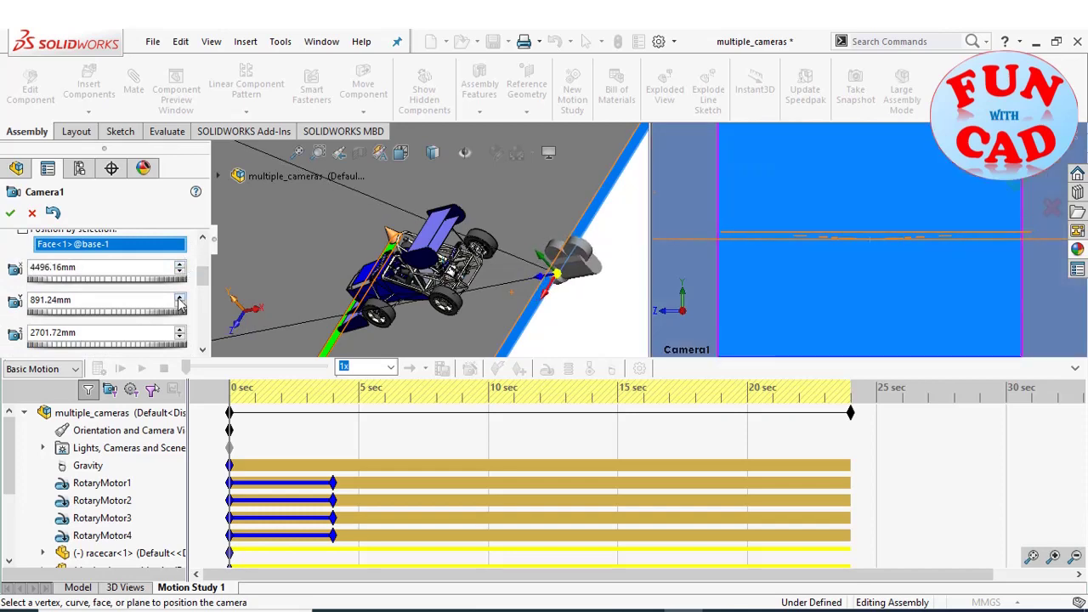
left_click(179, 298)
left_click(180, 300)
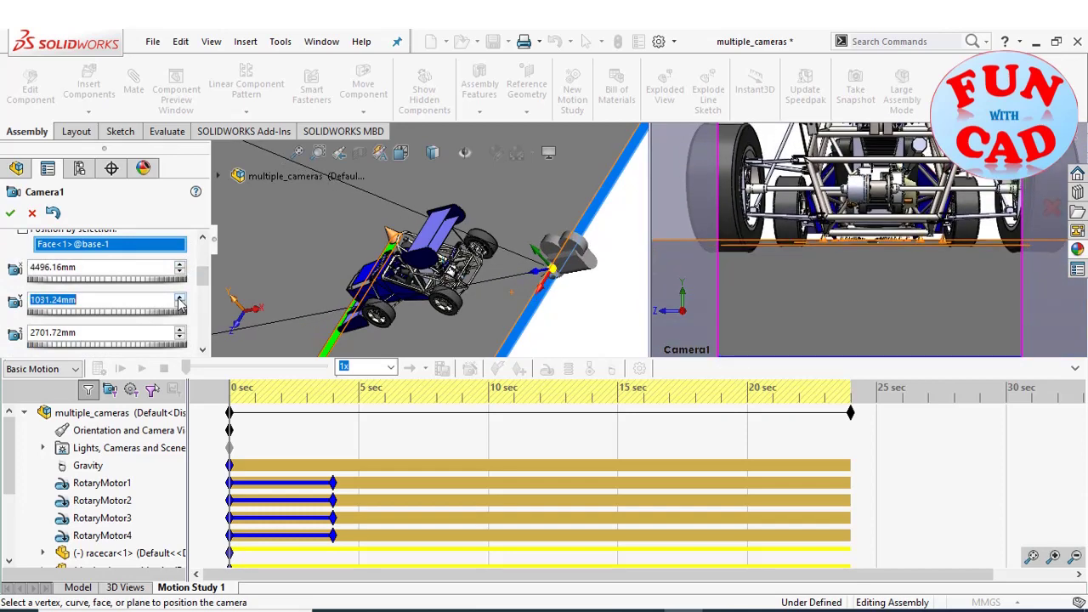
left_click(180, 338)
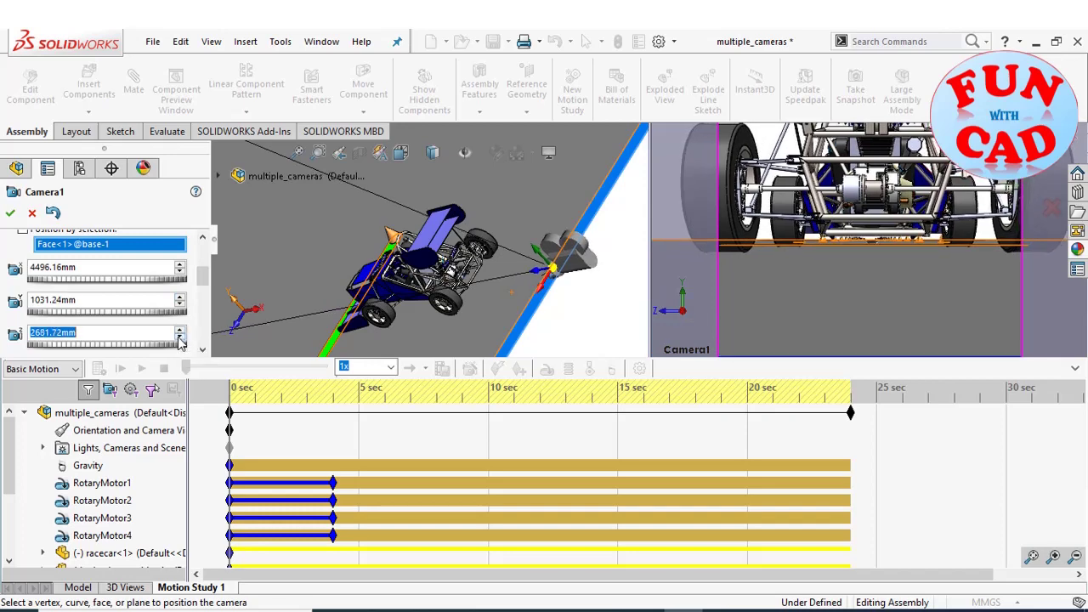
left_click(179, 338)
left_click(180, 339)
Set the camera's field of view to the 24mm Wide Angle lens.
scroll(206, 303, "down", 5)
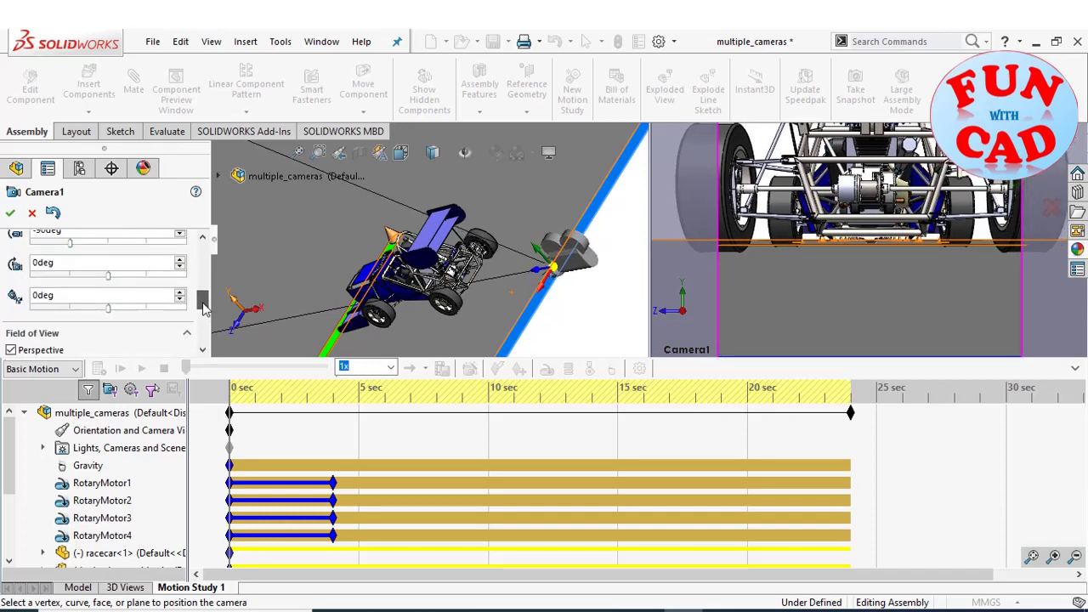
left_click(111, 300)
left_click(103, 321)
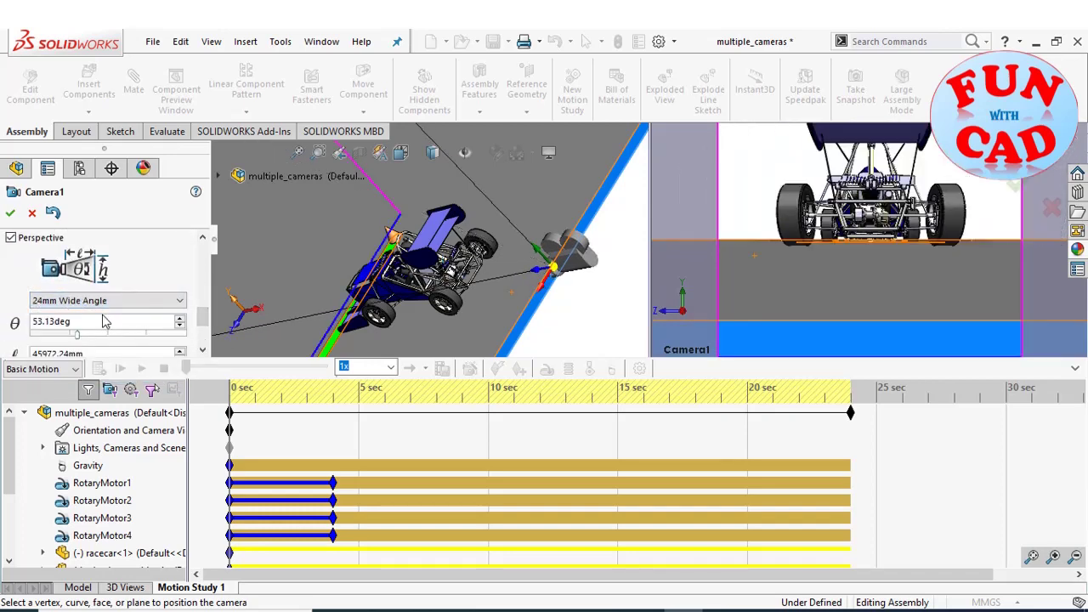
Tilt the camera's pitch upward slightly beyond 12.6deg so the whole rear wing is framed, and accept the camera.
scroll(204, 306, "up", 4)
scroll(191, 302, "down", 1)
left_click(181, 299)
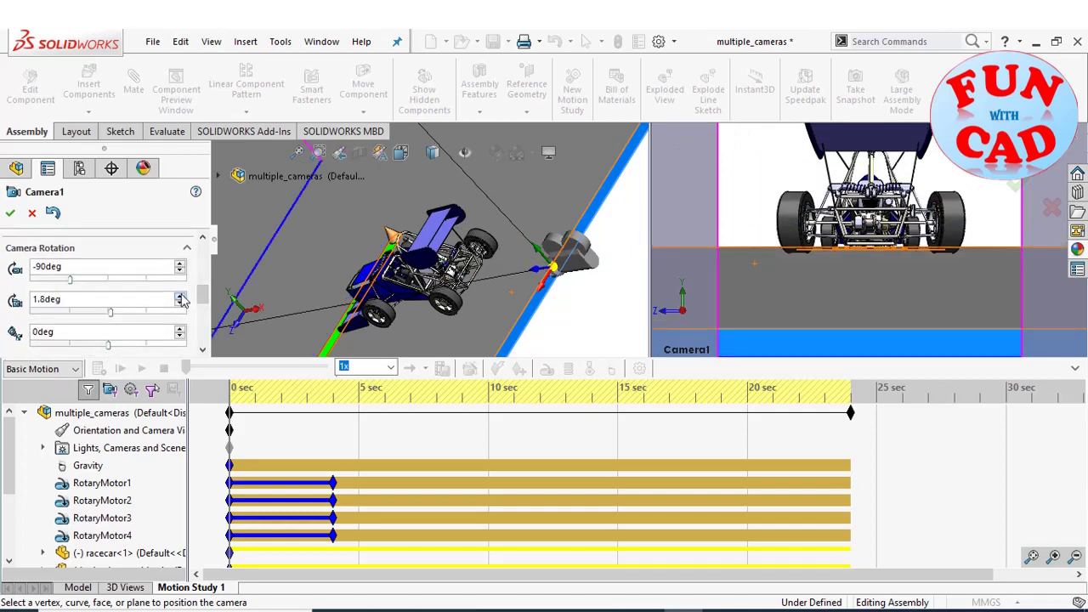
left_click(181, 299)
left_click(181, 299)
left_click(181, 299)
left_click(182, 299)
left_click(181, 299)
left_click(181, 300)
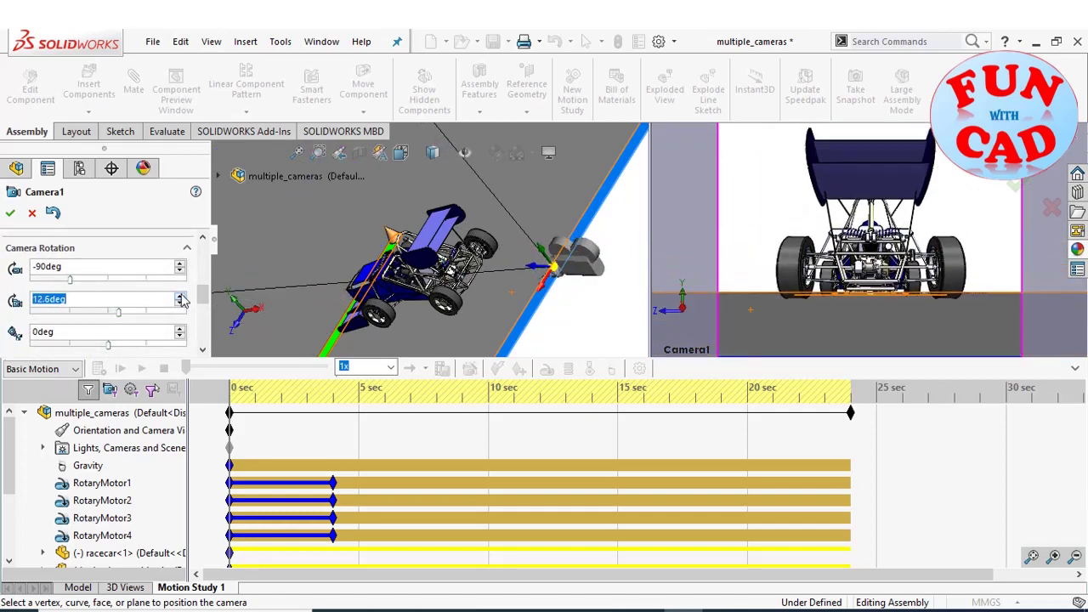
left_click(181, 299)
left_click(11, 213)
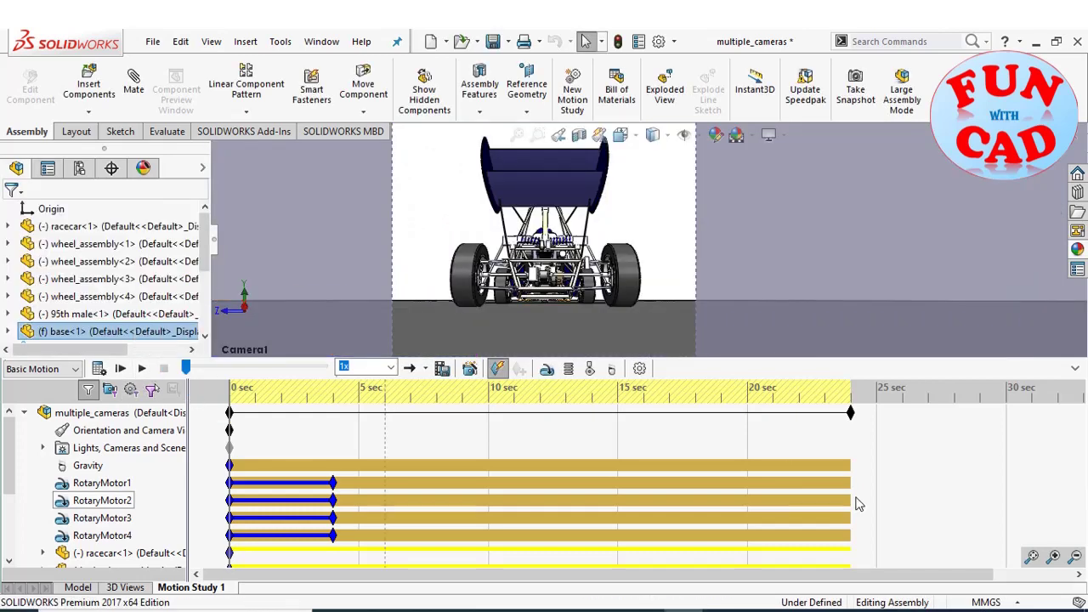
Enlarge the timeline scale, play the study through the new camera, and stop at about 4.9 seconds.
left_click(1054, 557)
left_click(1053, 557)
left_click(142, 368)
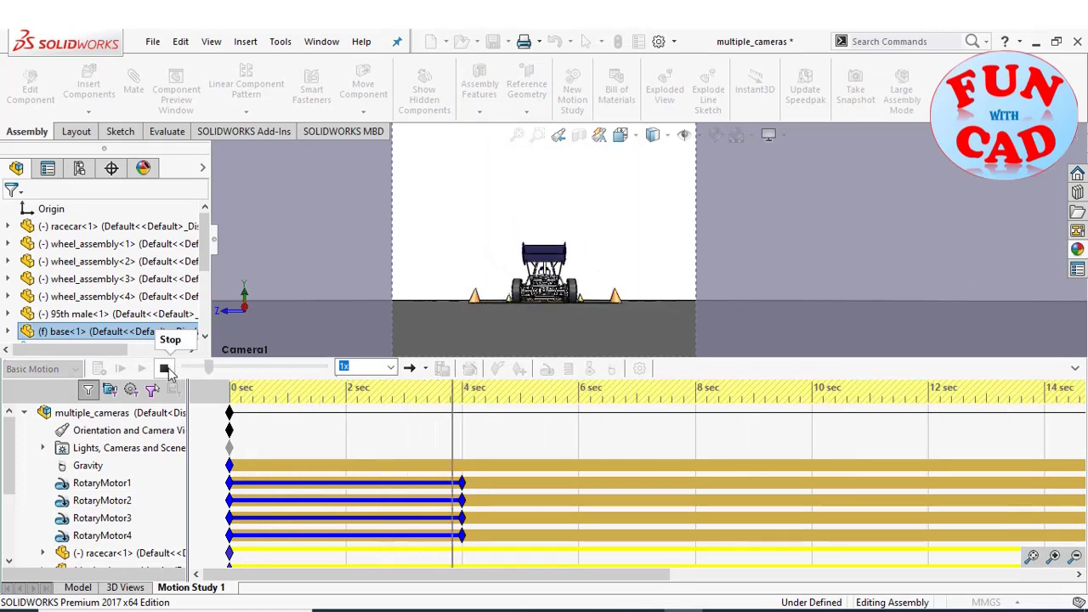
left_click(165, 371)
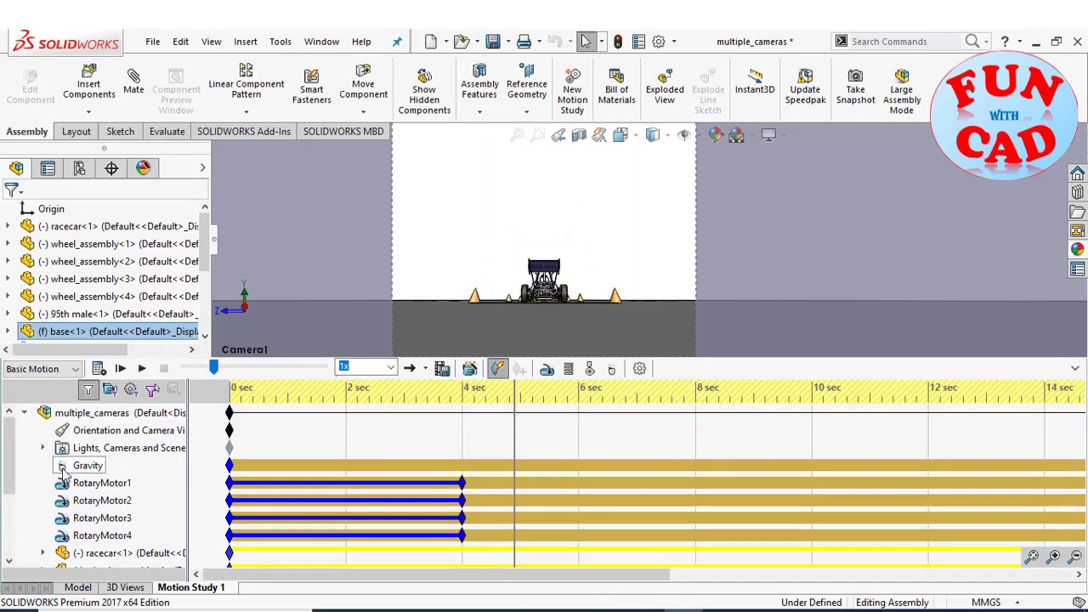
Expand the lights and cameras in the motion study and place a Camera1 key at about 4.9 seconds.
left_click(44, 448)
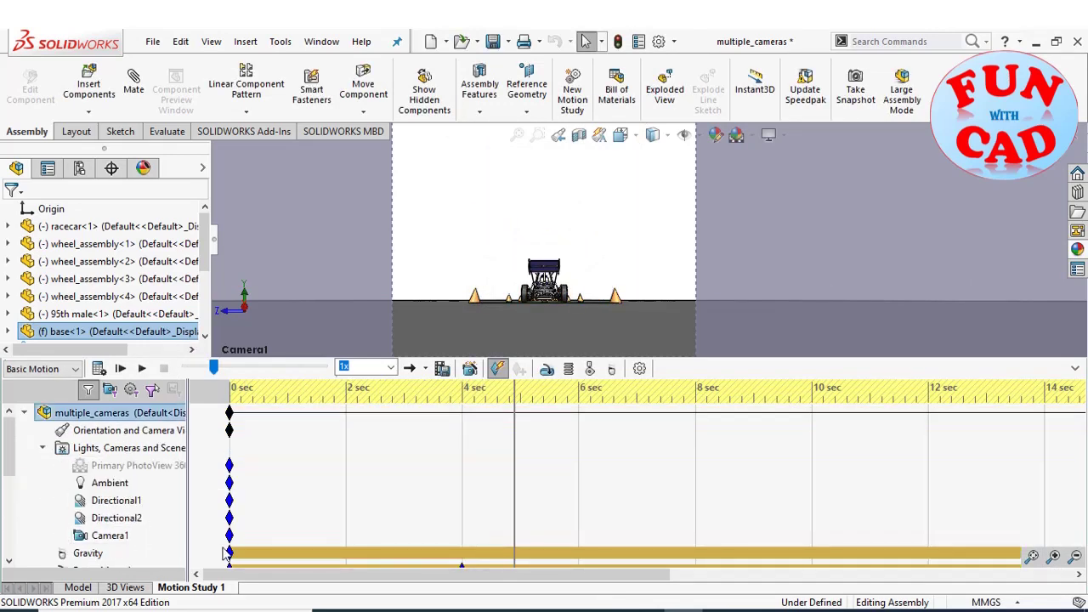
right_click(514, 534)
left_click(544, 451)
right_click(113, 535)
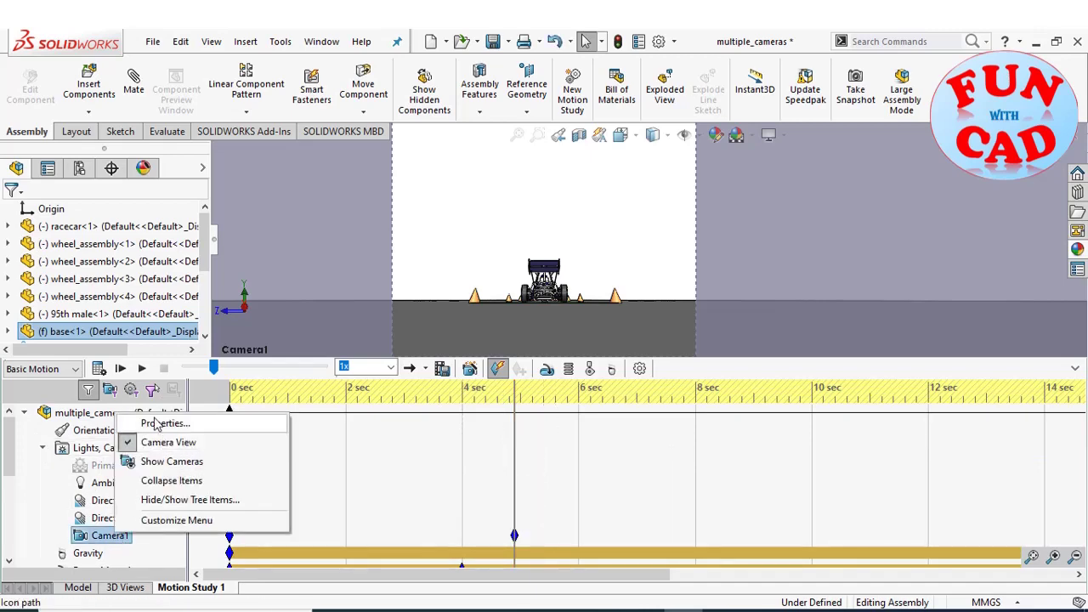
left_click(40, 479)
Add a second camera of the Aimed at target type and target it on the race car's front body.
right_click(124, 448)
left_click(175, 335)
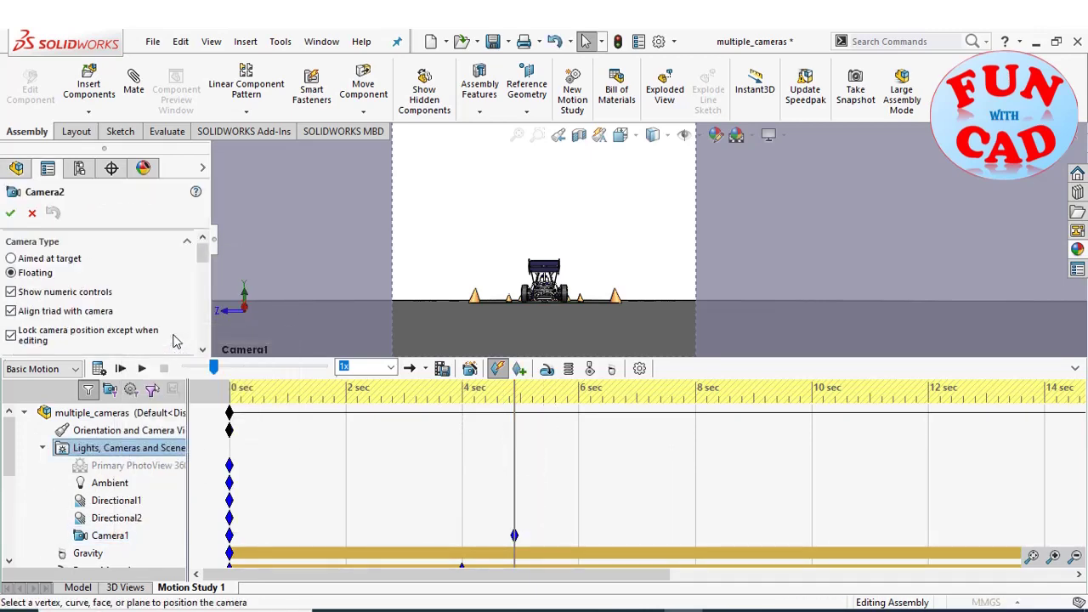
left_click(11, 258)
scroll(476, 181, "down", 6)
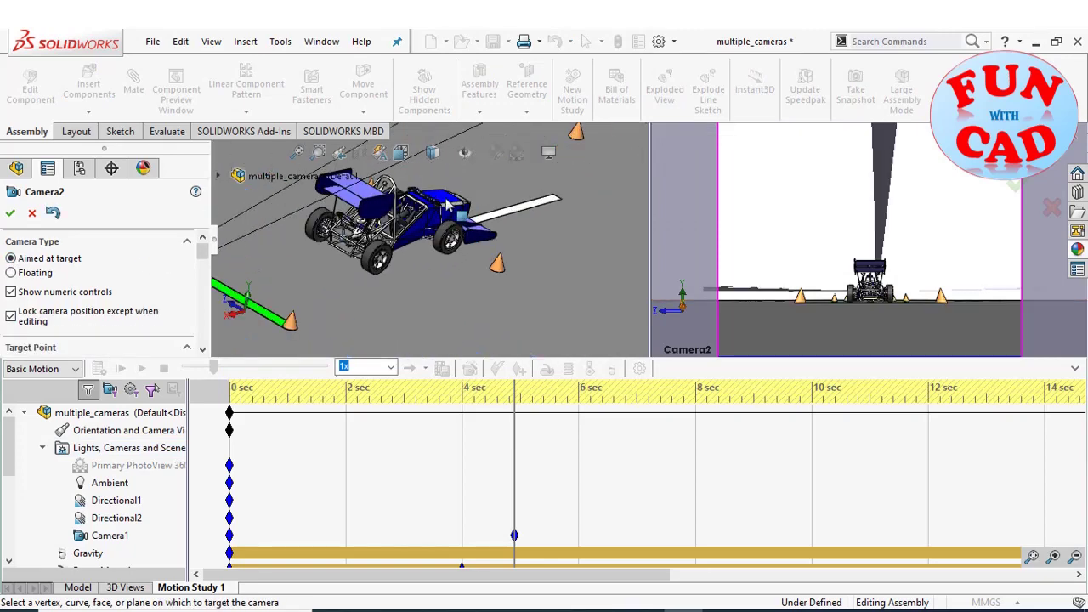
left_click(446, 198)
In the top view, move the second camera beside the track's centre line near the car, and accept it.
scroll(327, 319, "up", 3)
left_click(248, 297)
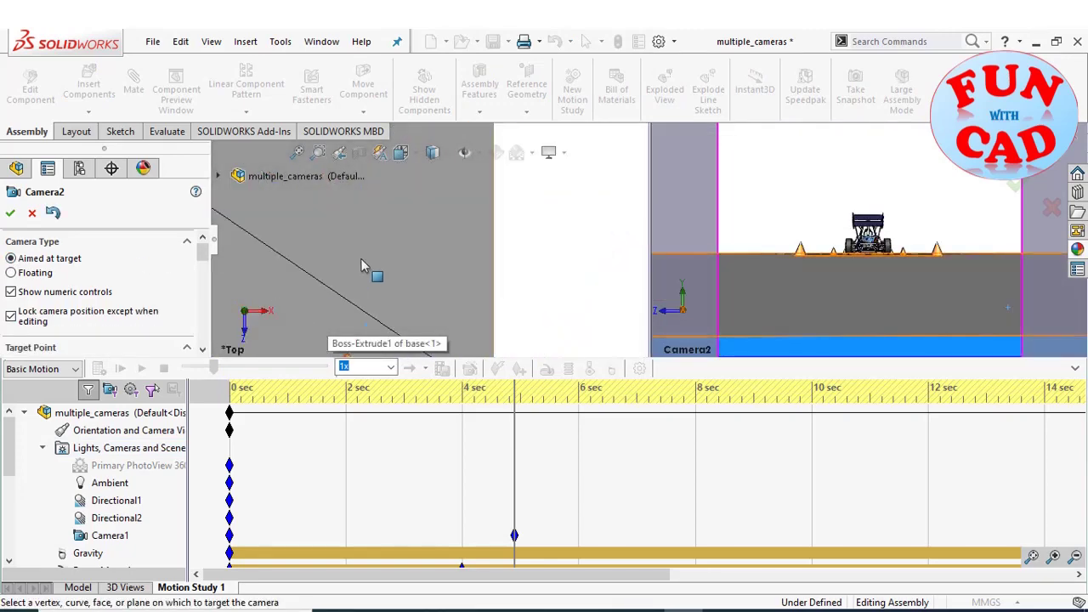
scroll(362, 264, "up", 5)
left_click_drag(448, 295, 349, 279)
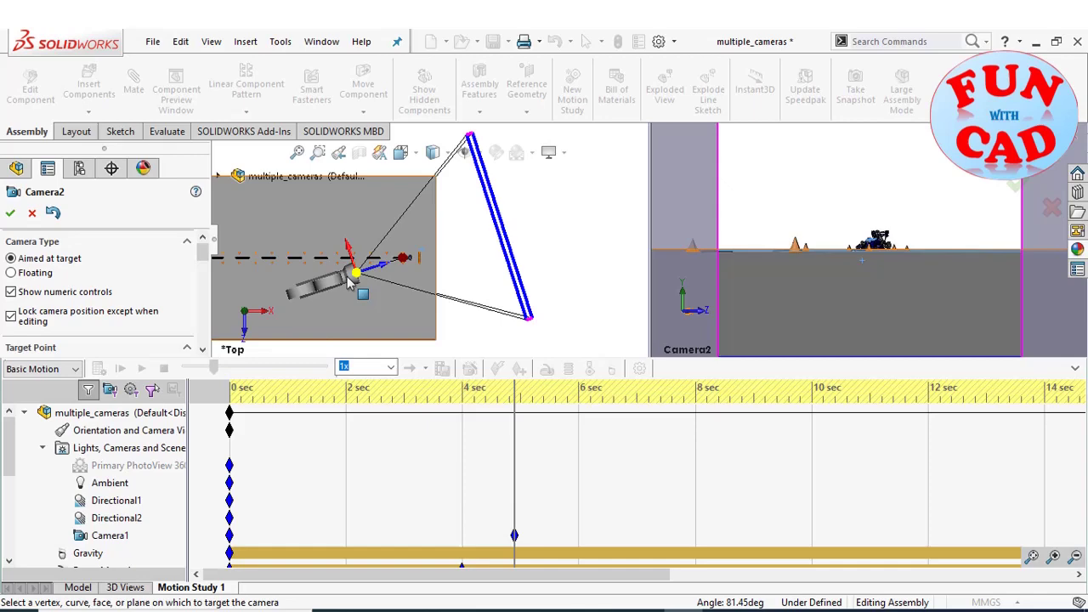
mouse_move(204, 260)
left_mouse_down()
mouse_move(206, 317)
mouse_move(207, 260)
left_mouse_up()
left_click(9, 213)
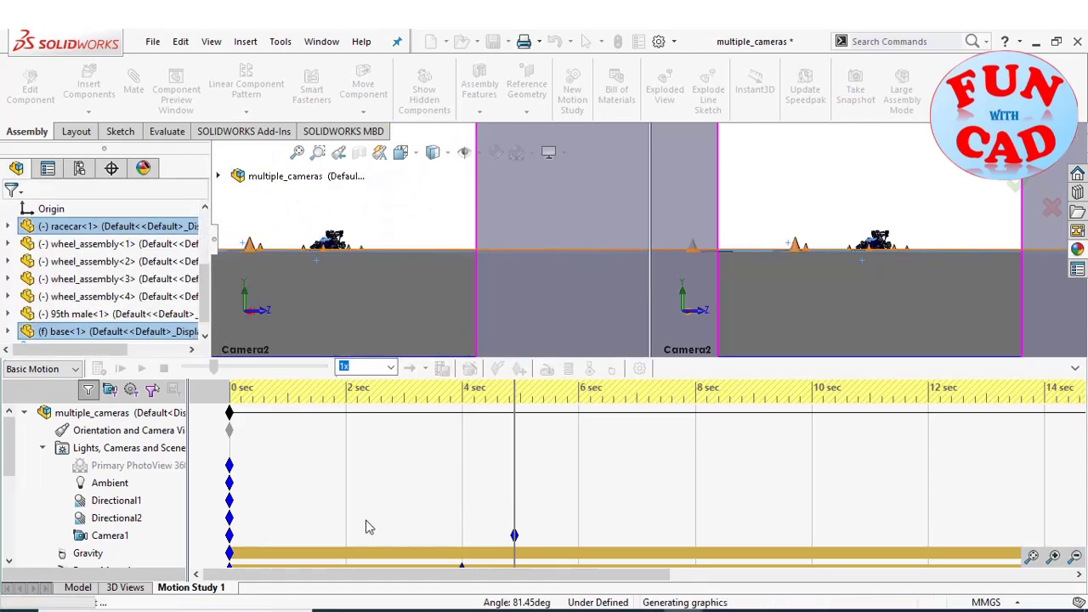
Key Camera2 at about 4.9 seconds, then play the study to about 10.3 seconds and place another Camera2 key there.
right_click(515, 533)
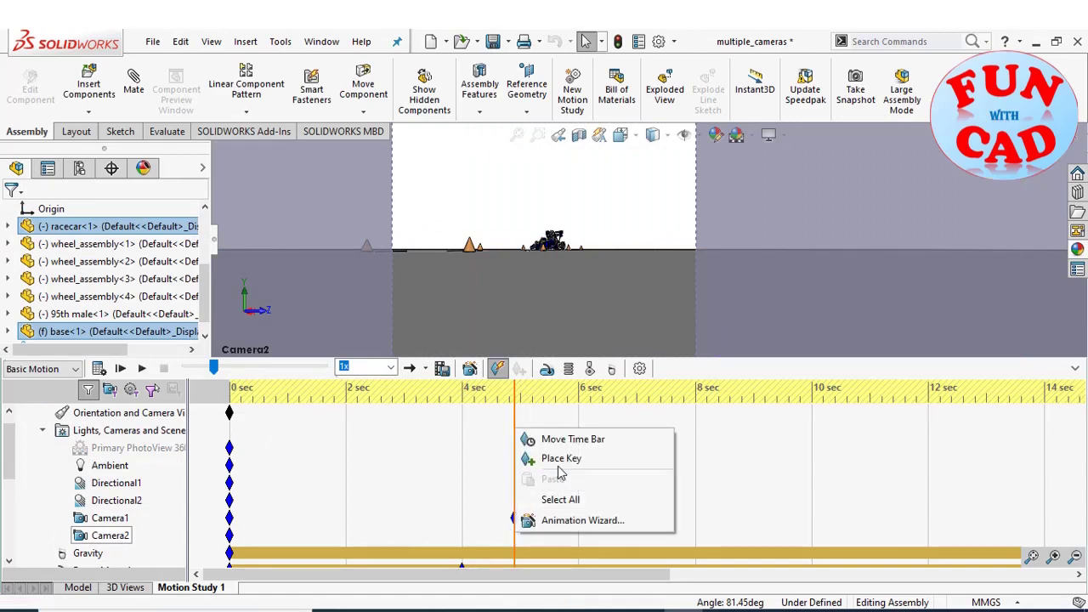
left_click(560, 467)
left_click(141, 368)
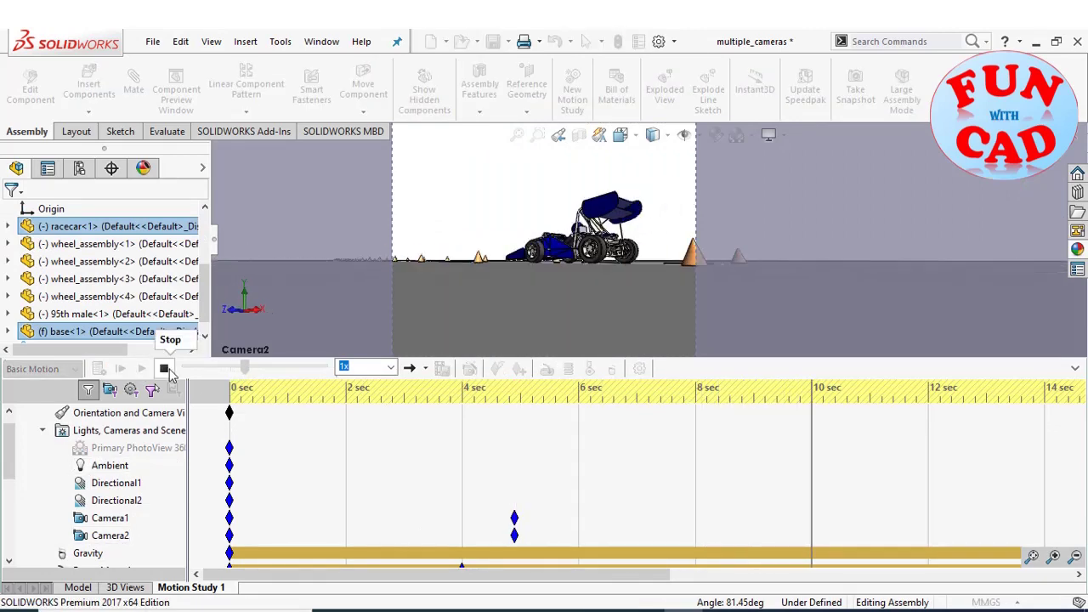
left_click(169, 371)
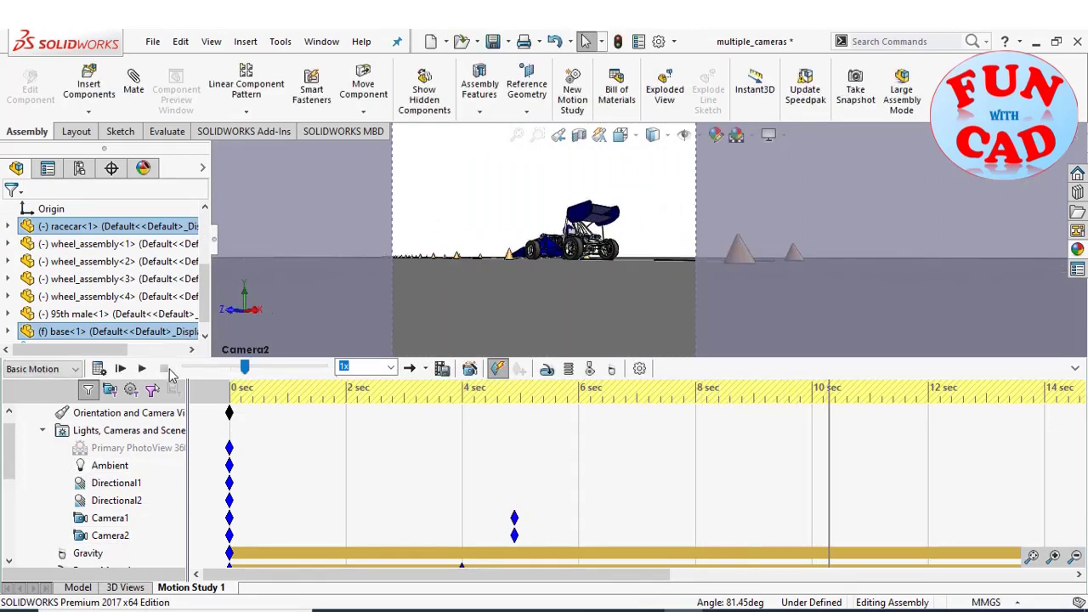
right_click(829, 533)
left_click(876, 459)
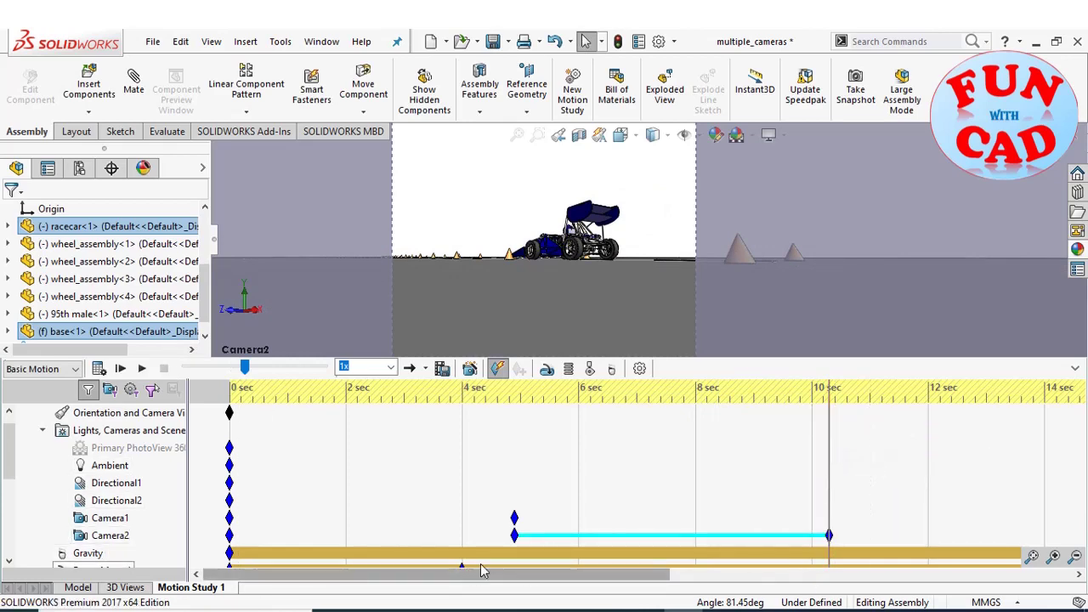
Add a third camera, position it above the track and to one side ahead of the car, and accept it as Floating.
right_click(125, 438)
left_click(185, 316)
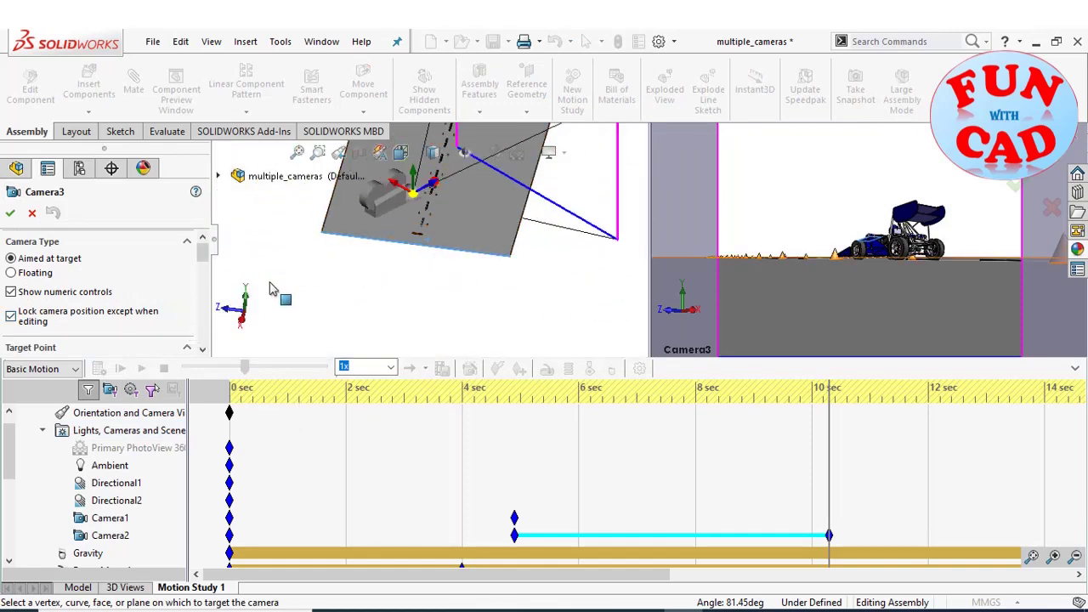
left_click_drag(385, 259, 360, 247)
left_click(246, 330)
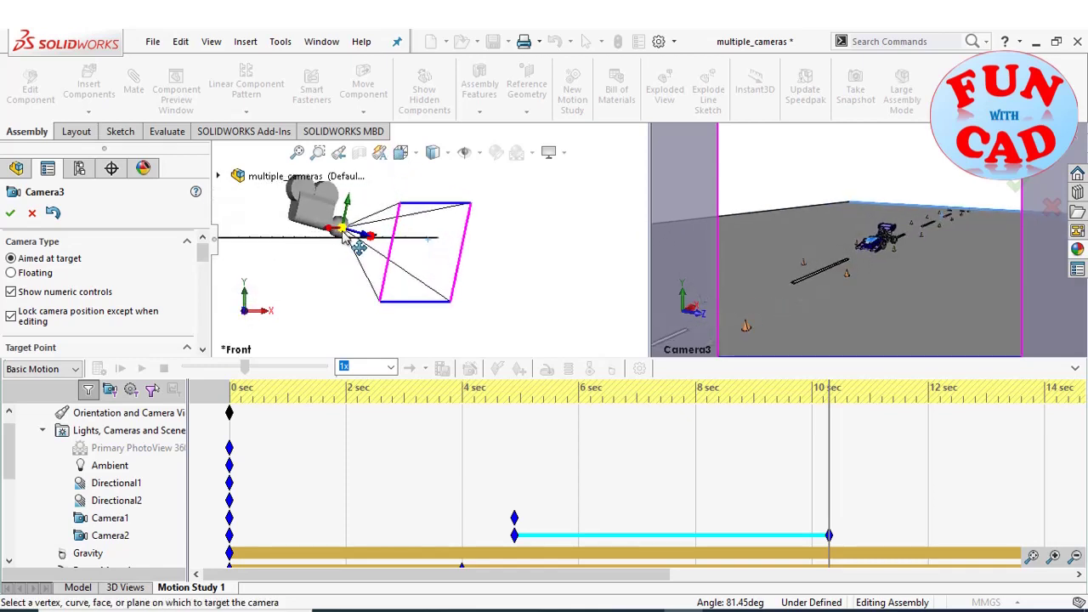
middle_click_drag(330, 275, 337, 327)
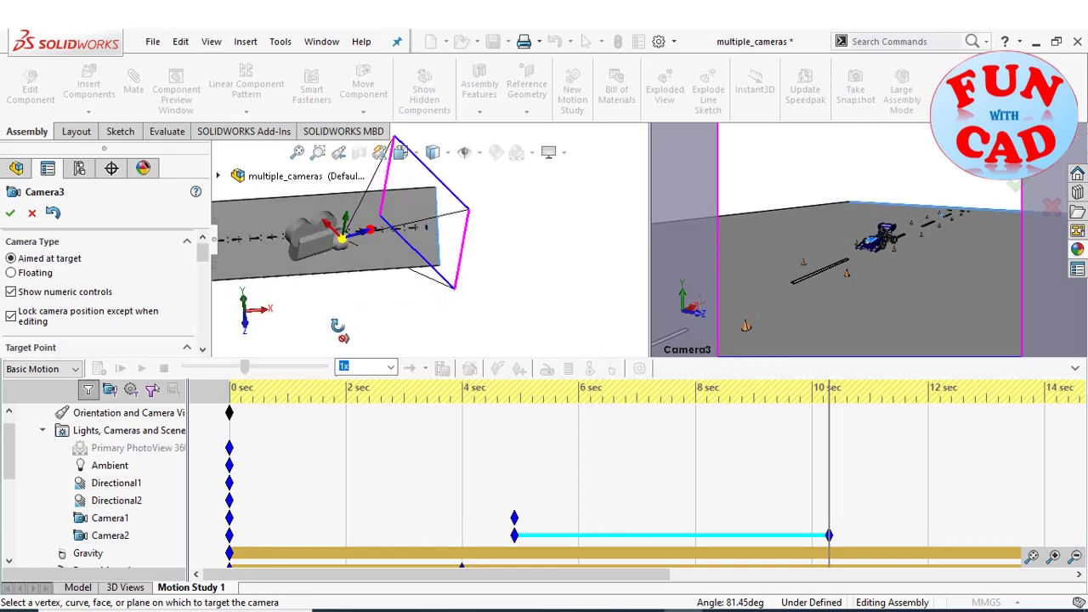
left_click(11, 291)
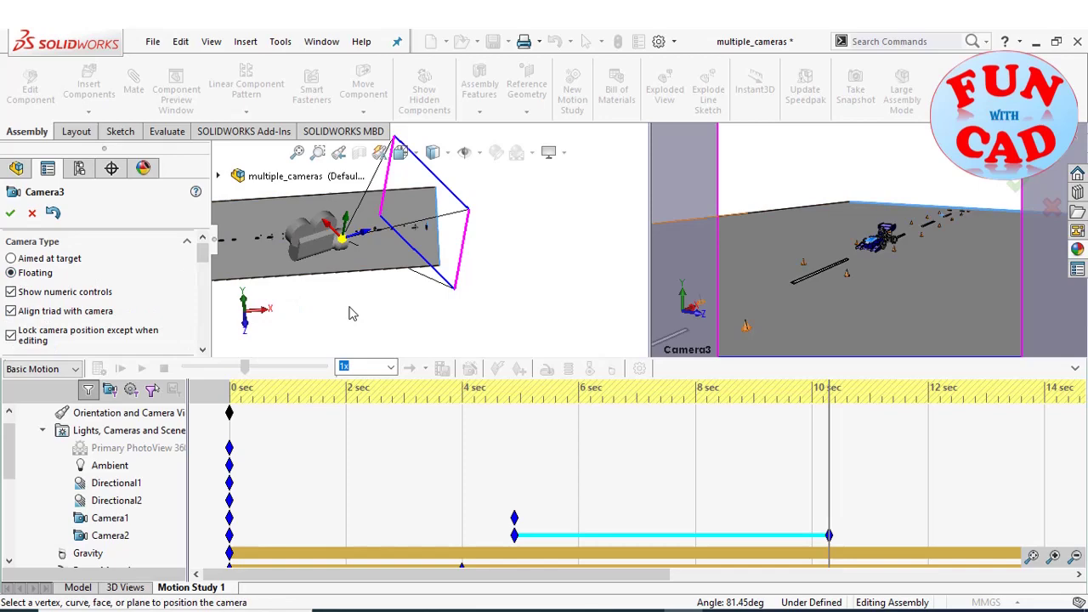
left_click(11, 214)
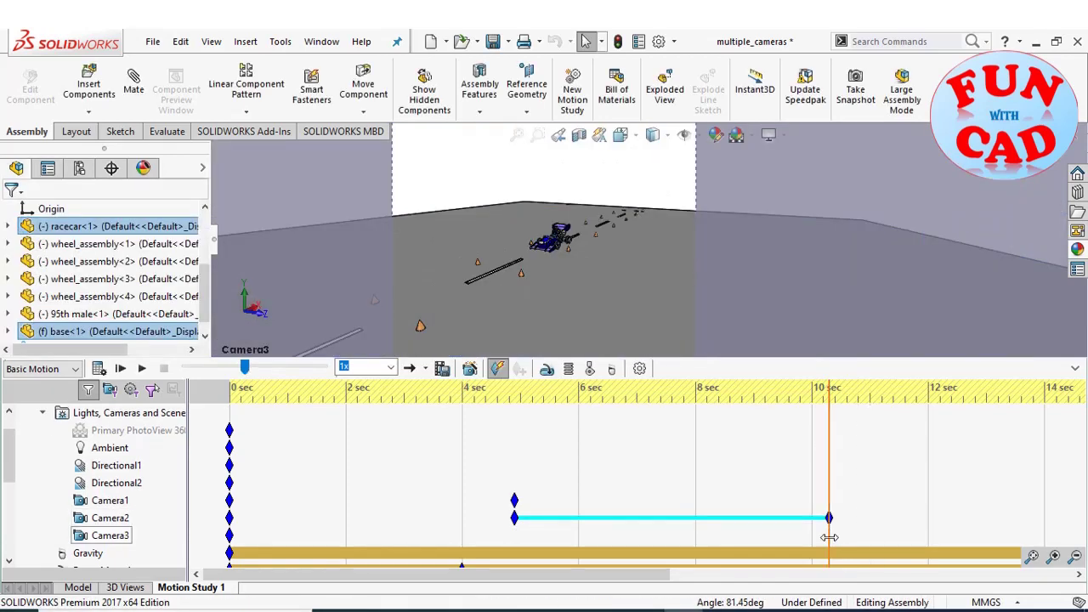
Key Camera3 at about 10.3 seconds, play the study to about 15.2 seconds, and place another Camera3 key there.
right_click(829, 537)
left_click(867, 396)
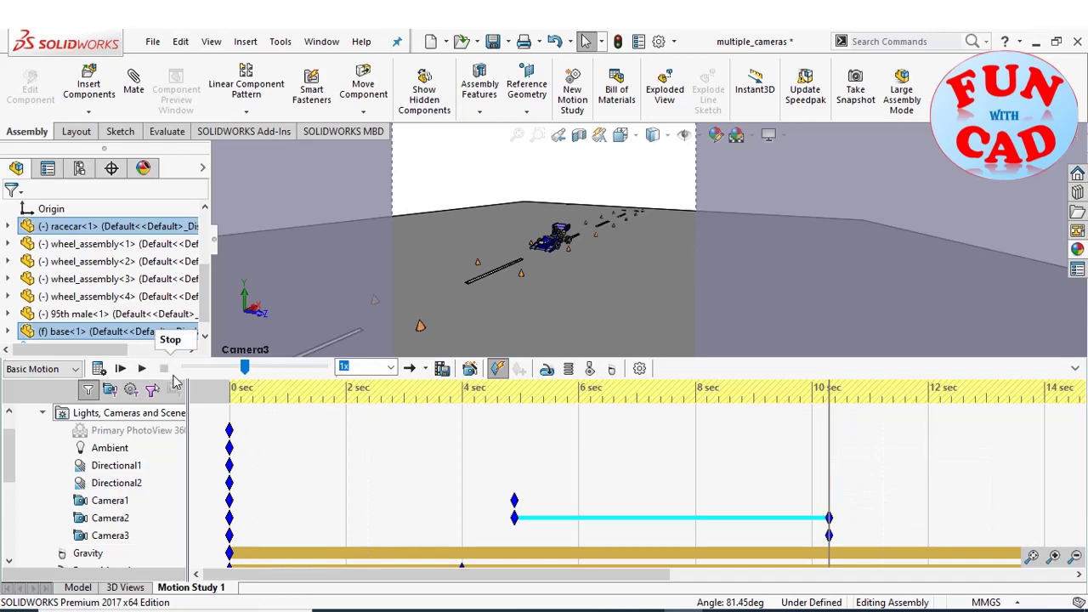
left_click(142, 368)
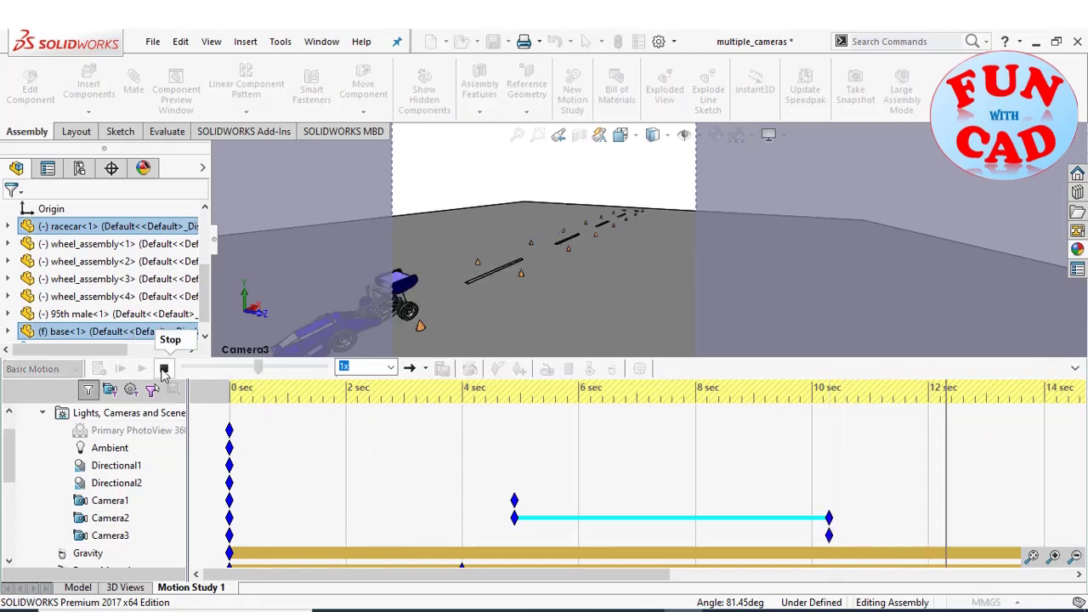
left_click(164, 369)
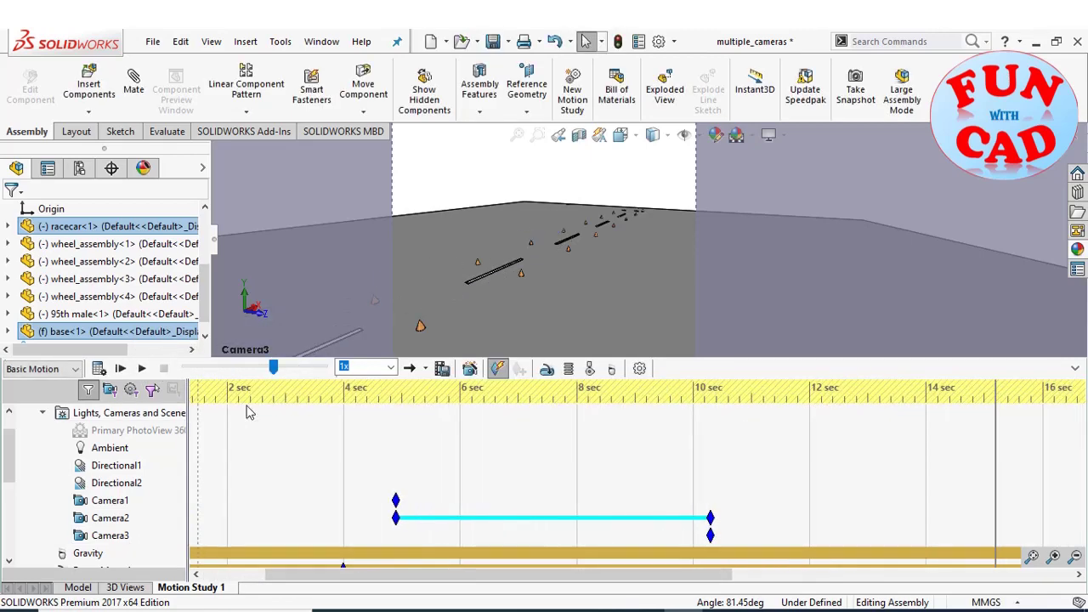
right_click(995, 537)
left_click(975, 468)
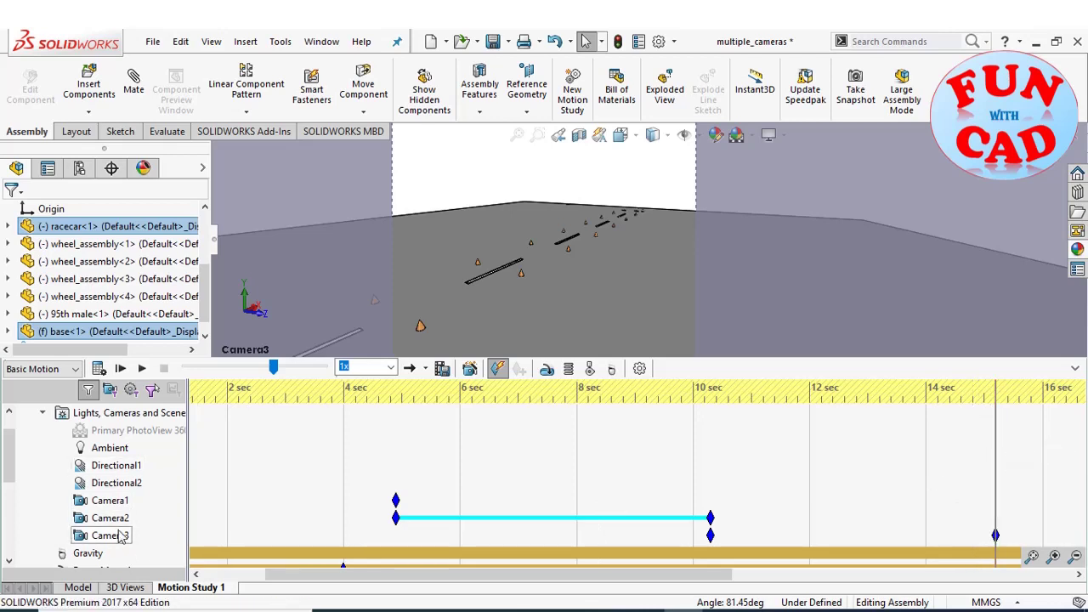
Edit Camera3 at about 15.2 seconds and move it along the track in the top view until it frames the car.
right_click(121, 535)
left_click(161, 420)
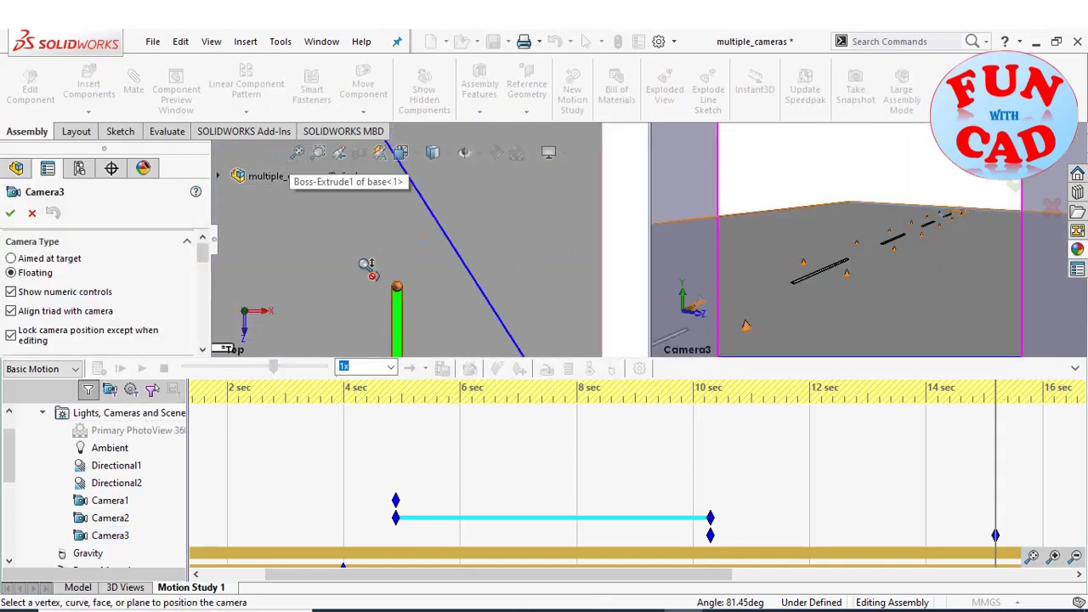
scroll(366, 265, "up", 8)
scroll(319, 259, "down", 4)
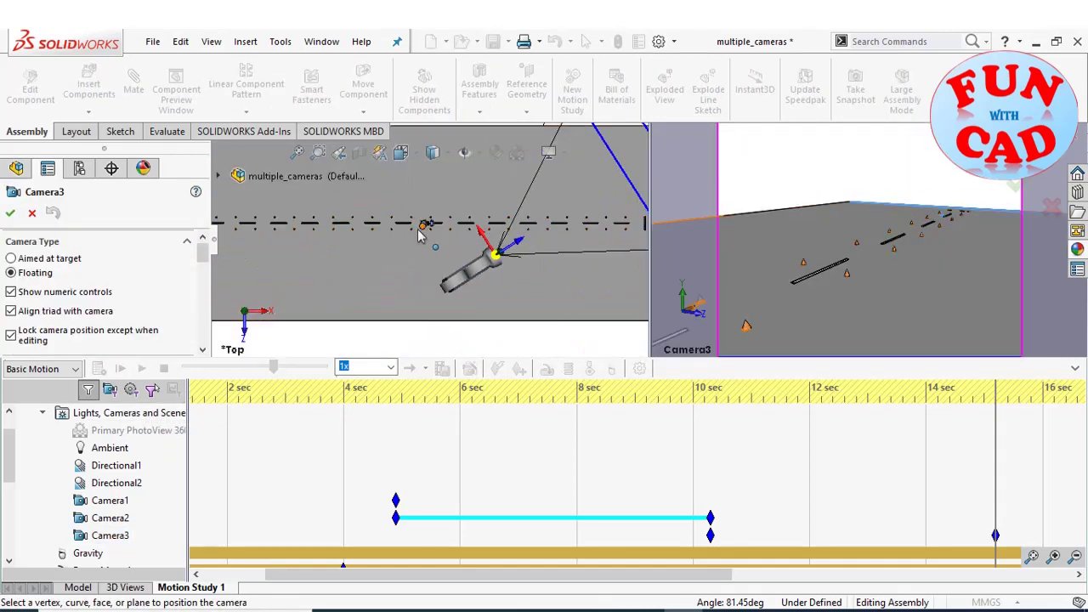
left_click_drag(494, 260, 430, 260)
left_click_drag(400, 257, 381, 255)
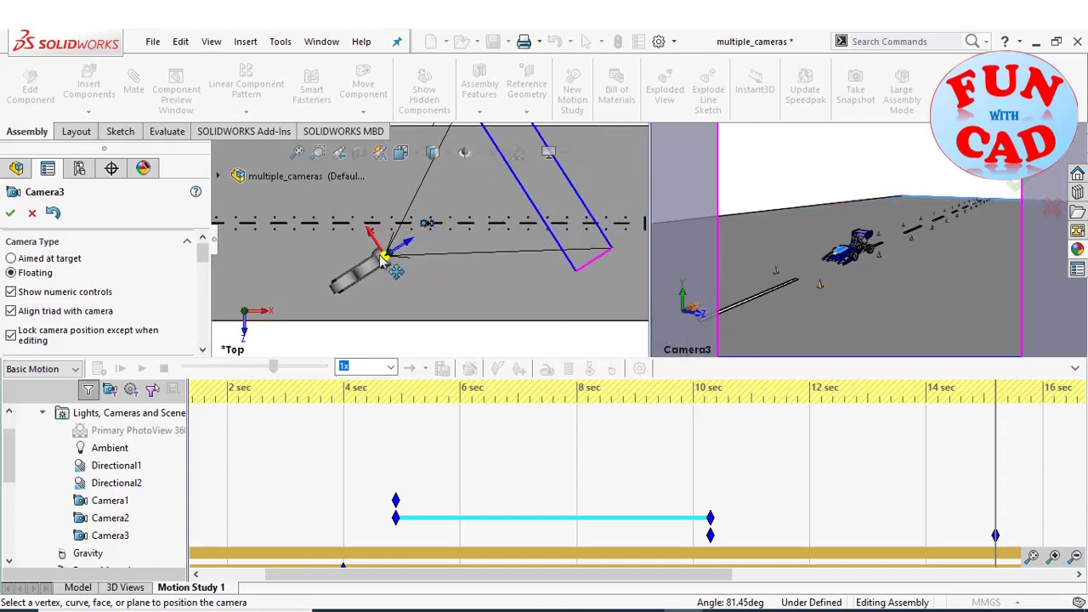
Fine-tune Camera3's height in the front view and its position in the top view, and accept the edit.
left_click(246, 332)
scroll(393, 211, "down", 3)
left_click_drag(388, 186, 390, 188)
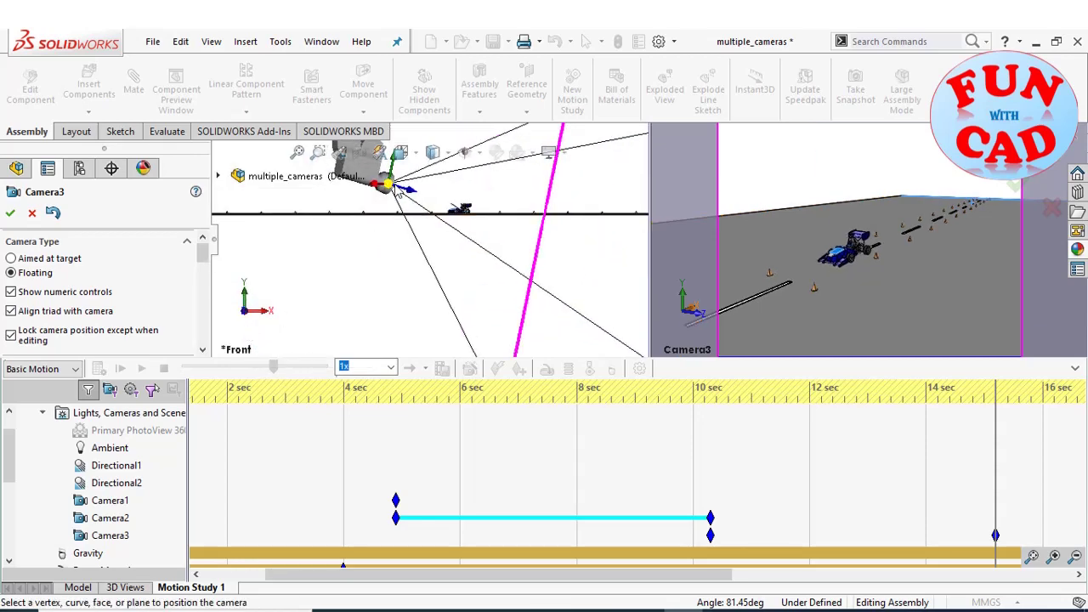
left_click(243, 300)
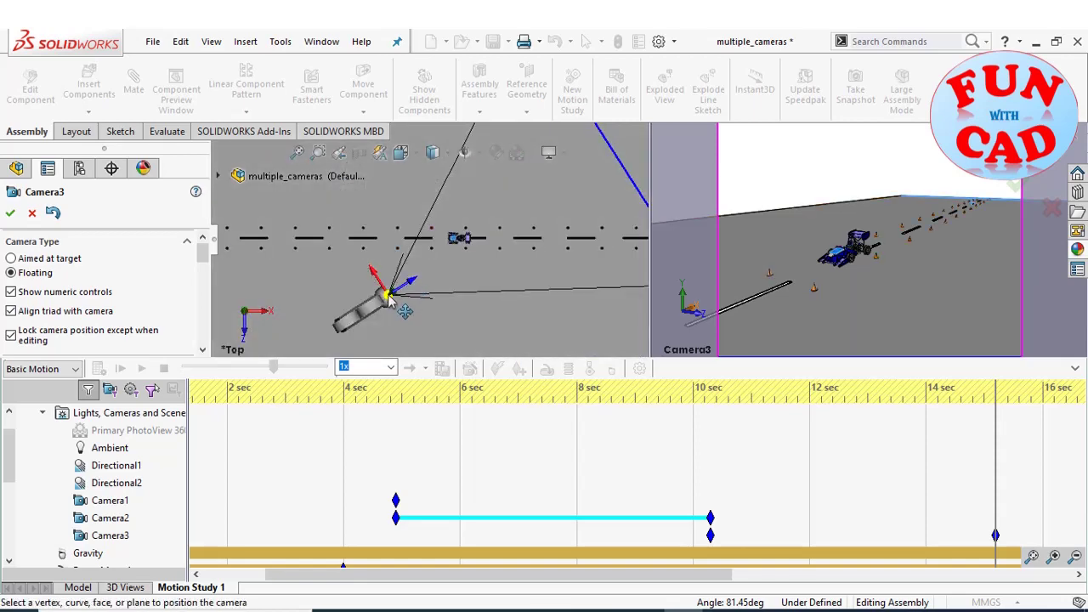
left_click_drag(391, 300, 384, 291)
left_click(11, 213)
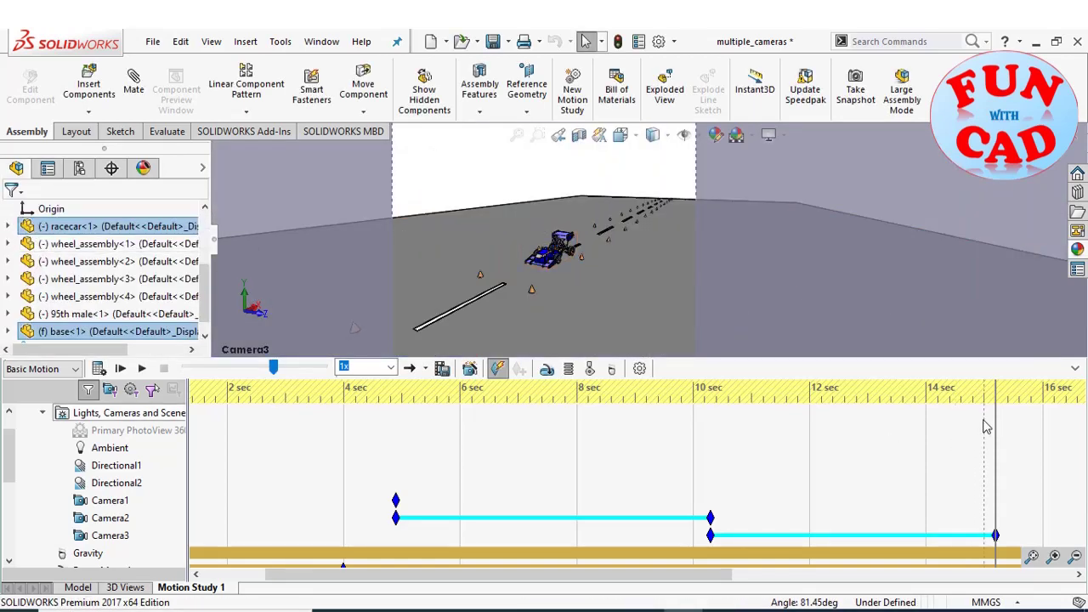
Add a fourth camera and set its type to Aimed at target.
right_click(127, 413)
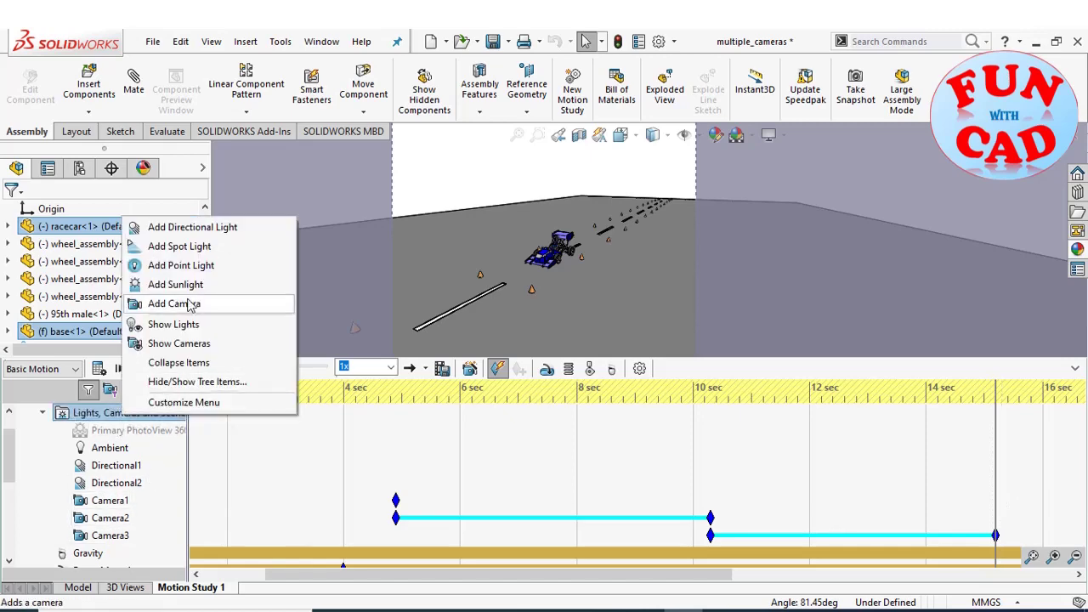
left_click(194, 306)
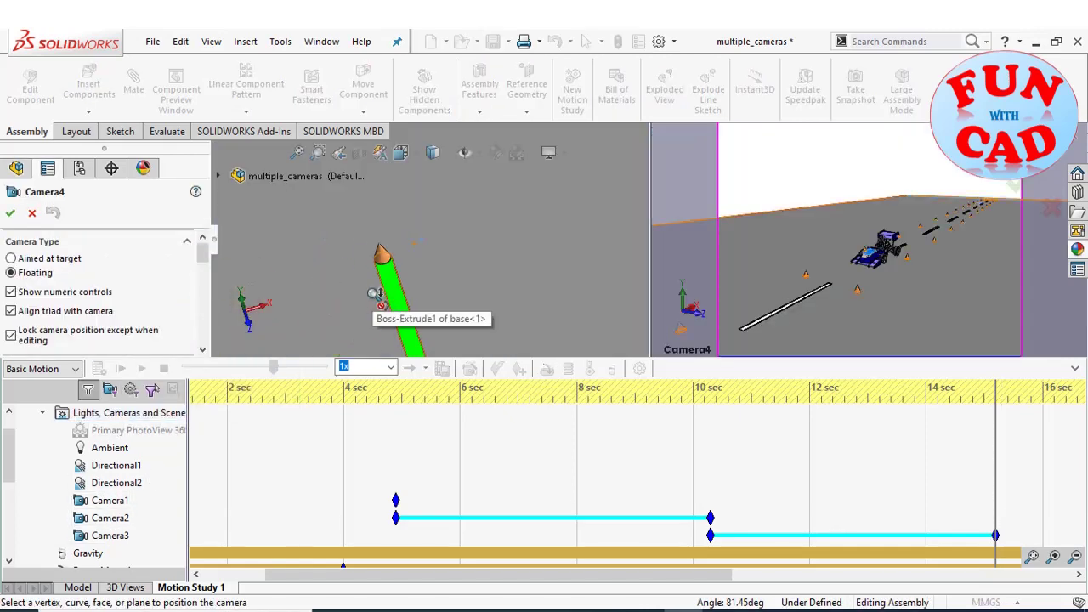
middle_click_drag(401, 268, 415, 258)
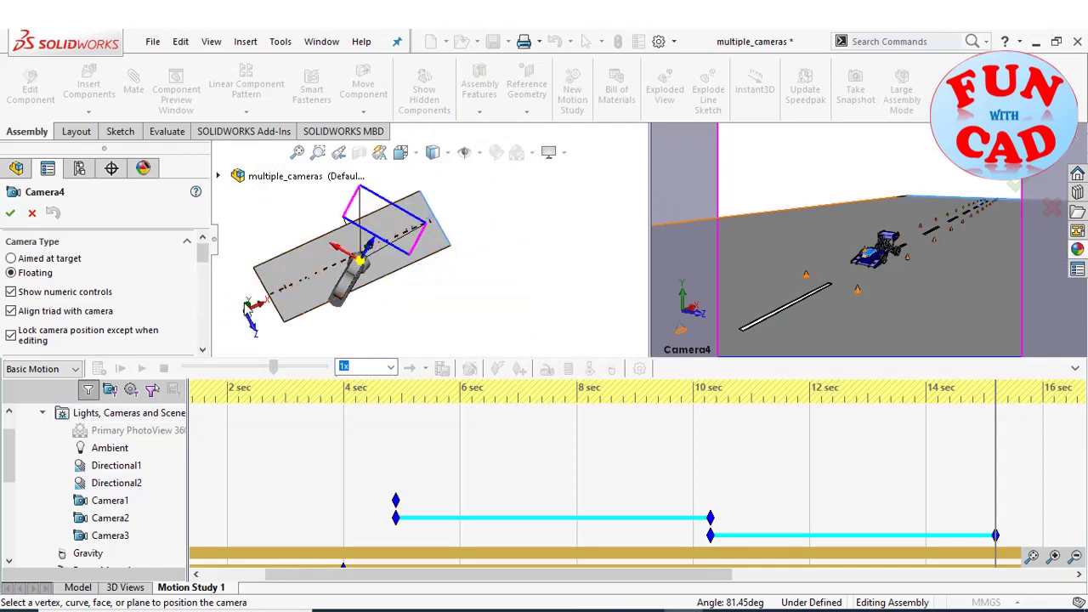
left_click(11, 258)
scroll(407, 246, "down", 3)
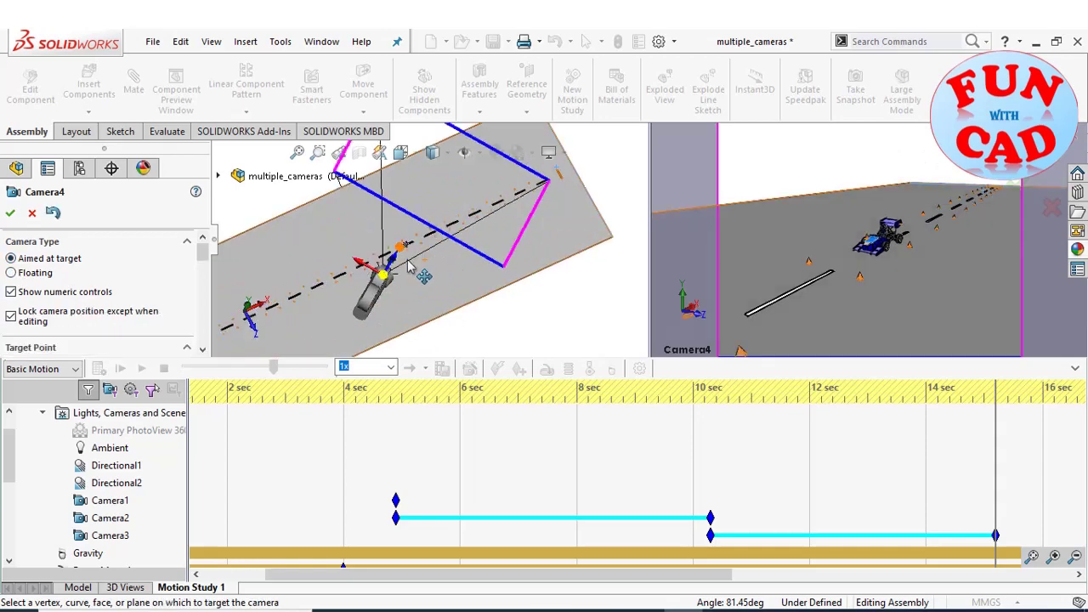
scroll(408, 260, "down", 5)
In the top view, move the fourth camera onto the track's centre line well ahead of the car, and accept it.
left_click(251, 303)
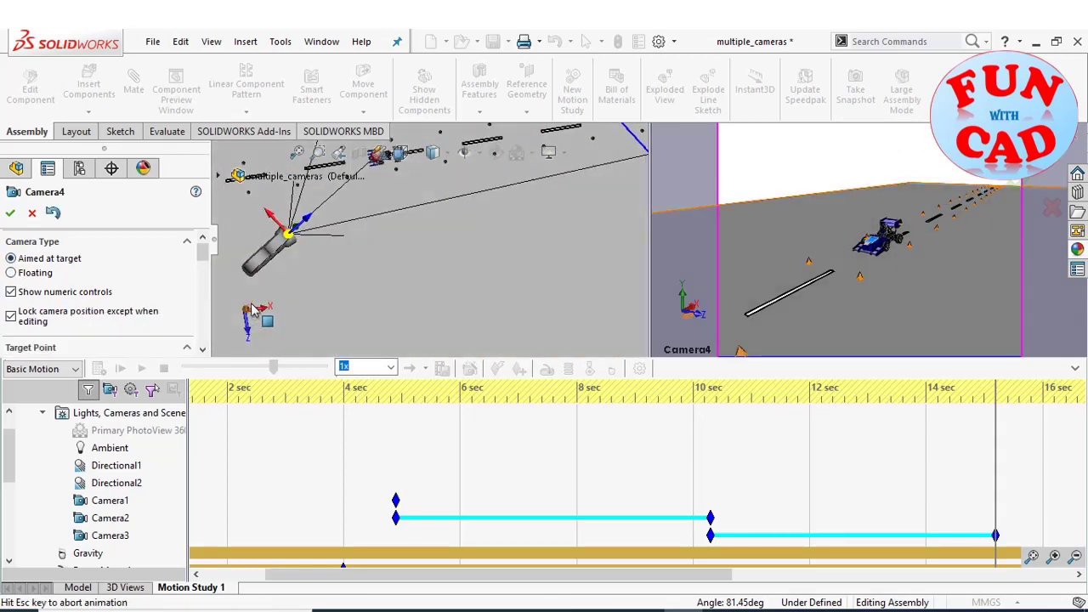
scroll(382, 284, "up", 8)
left_click_drag(387, 226, 355, 216)
scroll(389, 199, "down", 5)
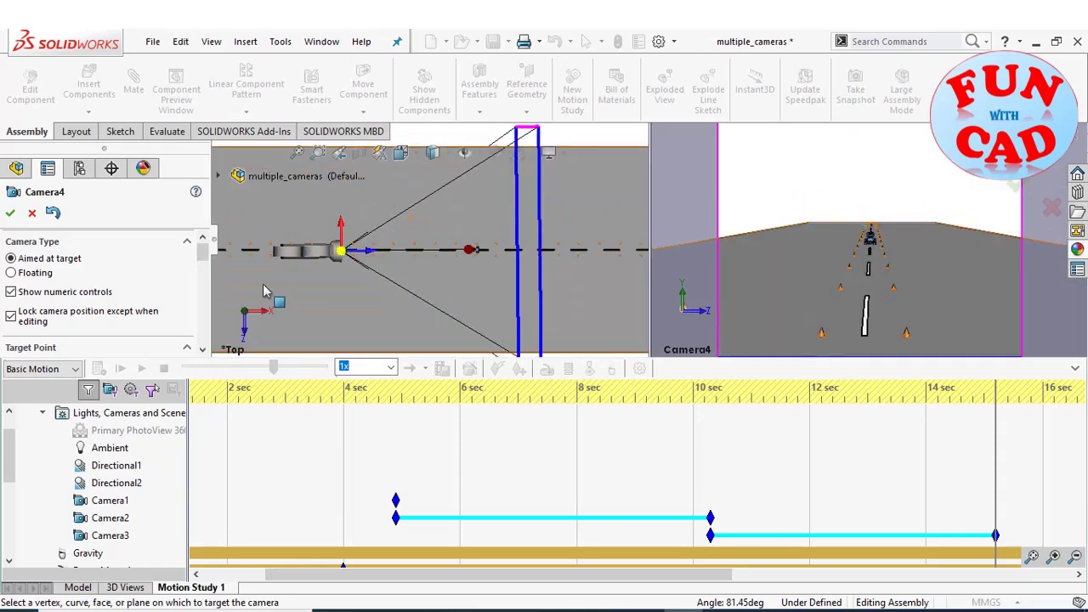
scroll(361, 272, "down", 5)
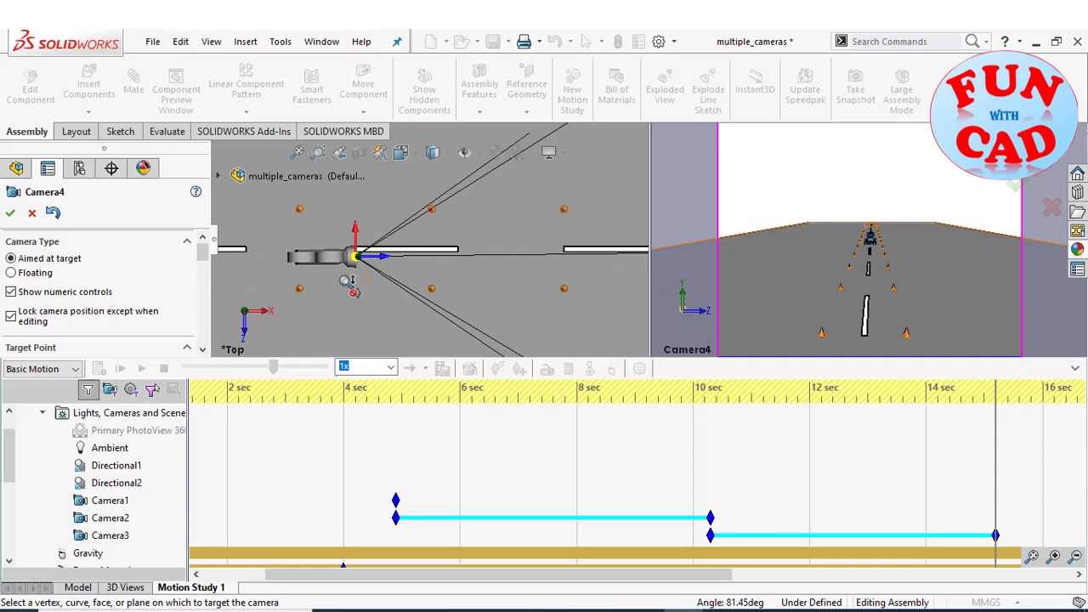
left_click_drag(353, 258, 354, 254)
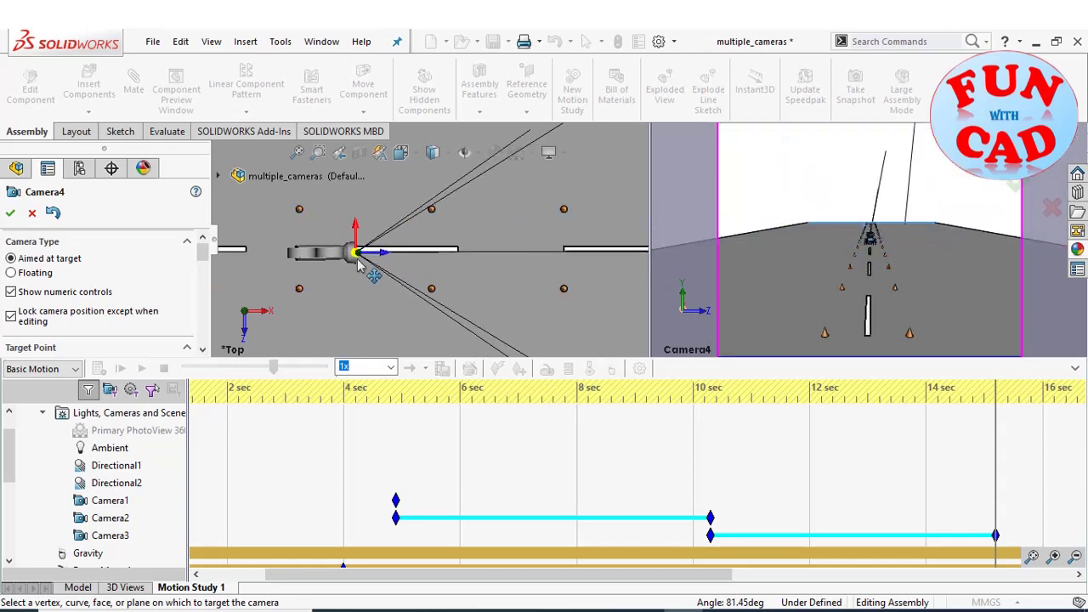
left_click(13, 217)
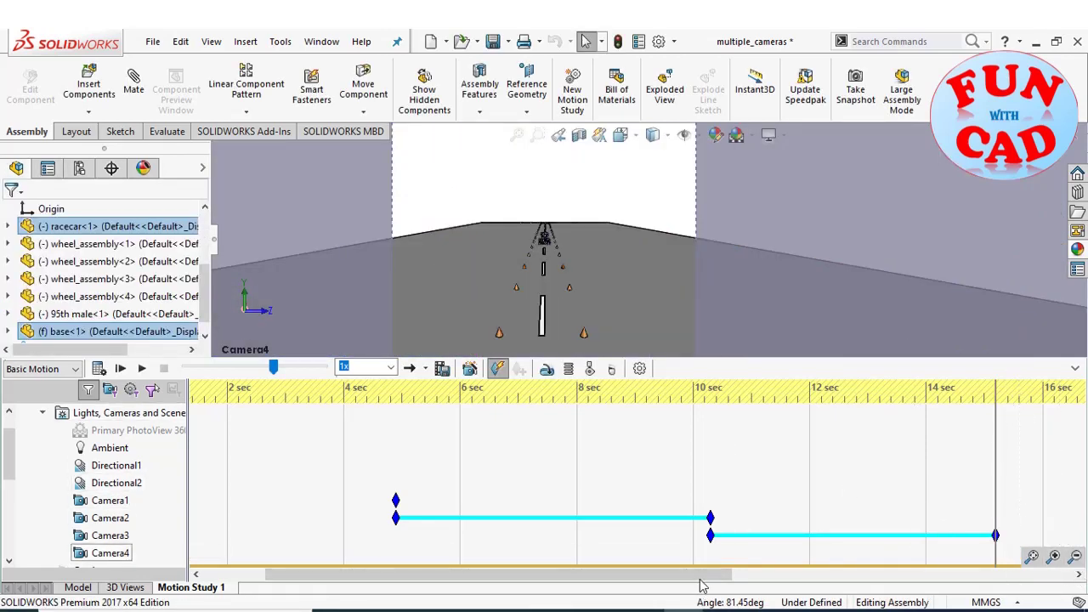
Key Camera4 at about 15.2 seconds, play the study to about 18.7 seconds, and place another Camera4 key there.
left_click_drag(700, 578, 948, 550)
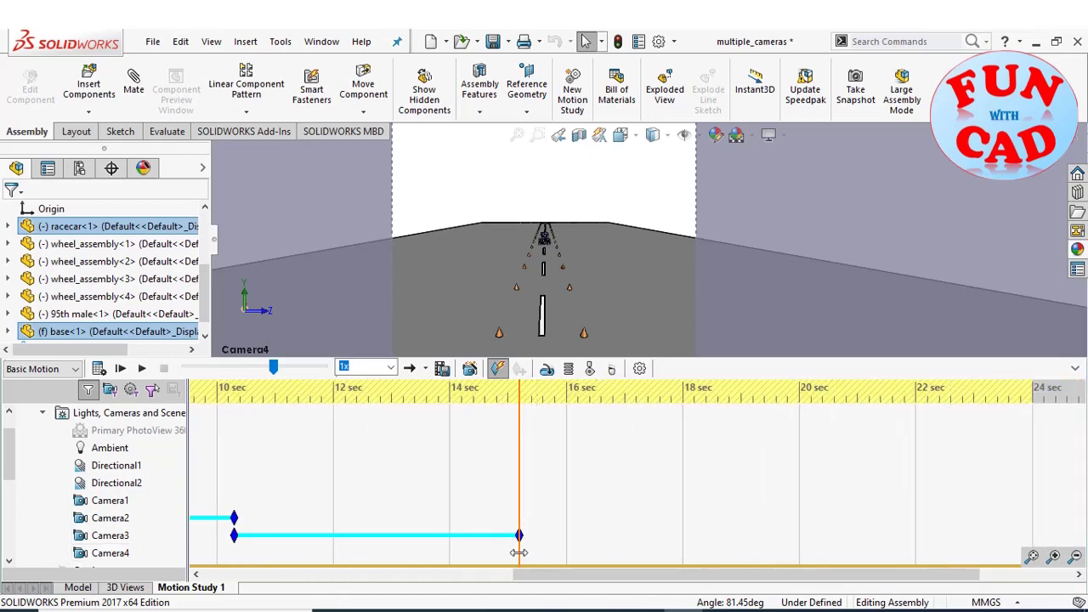
right_click(519, 552)
left_click(539, 477)
left_click(144, 372)
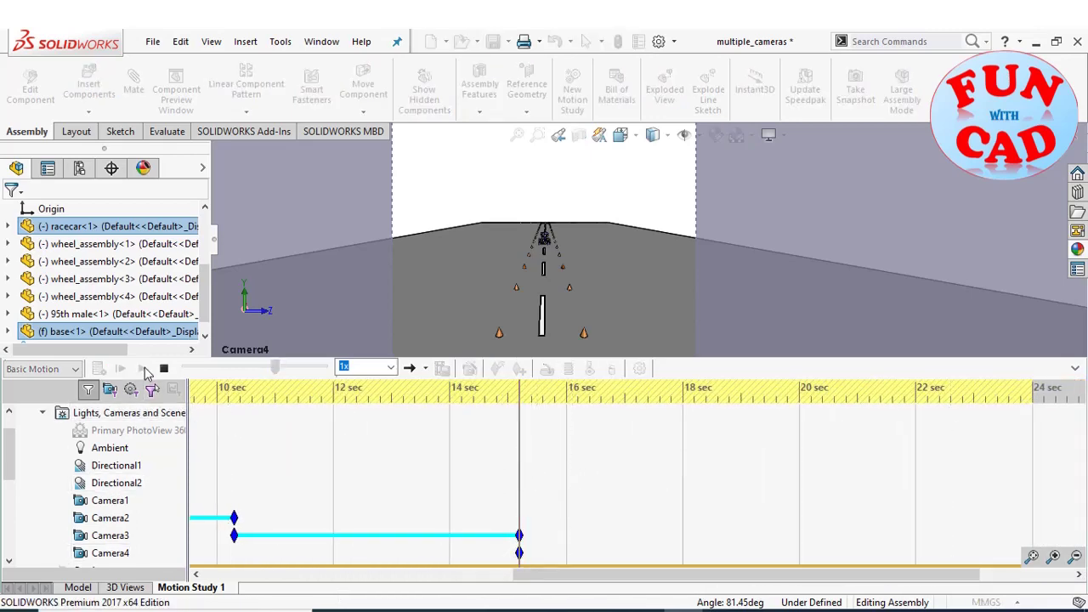
left_click(164, 370)
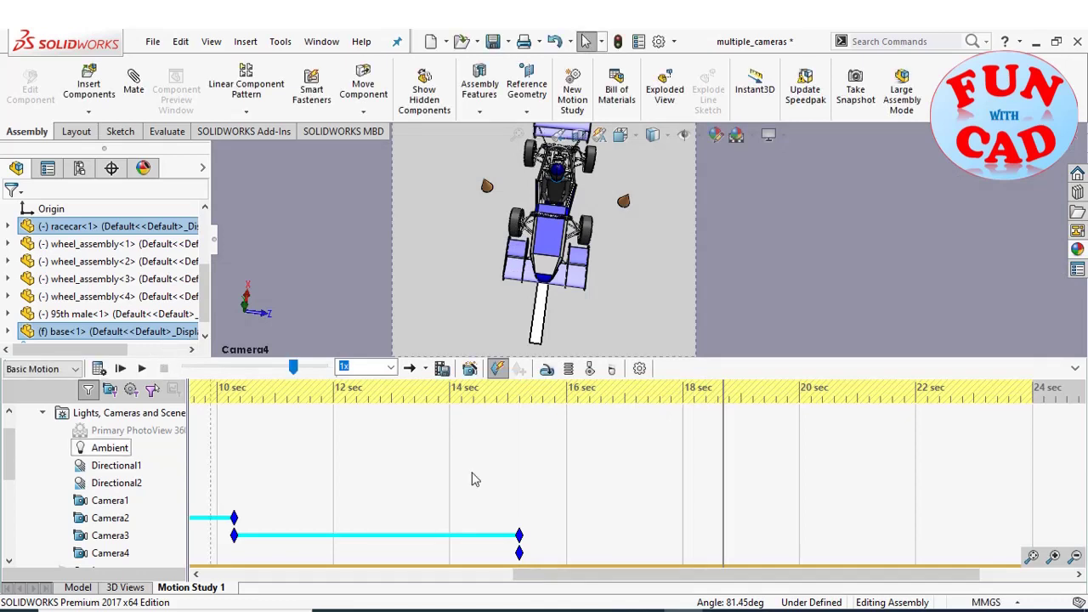
right_click(723, 551)
left_click(740, 477)
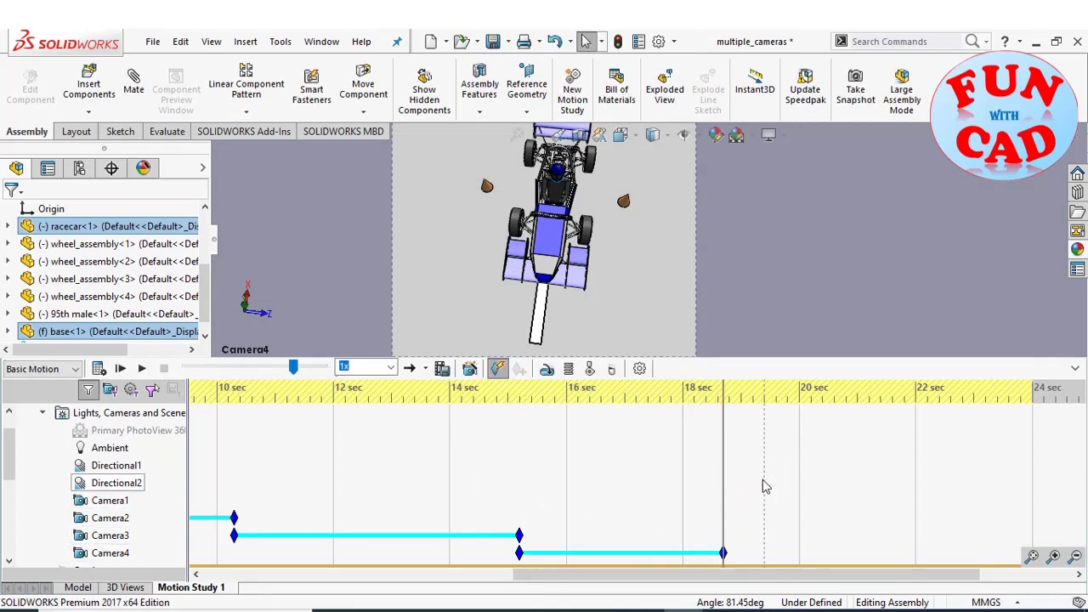
Add a fifth camera to the motion study and set its type to Floating.
right_click(101, 412)
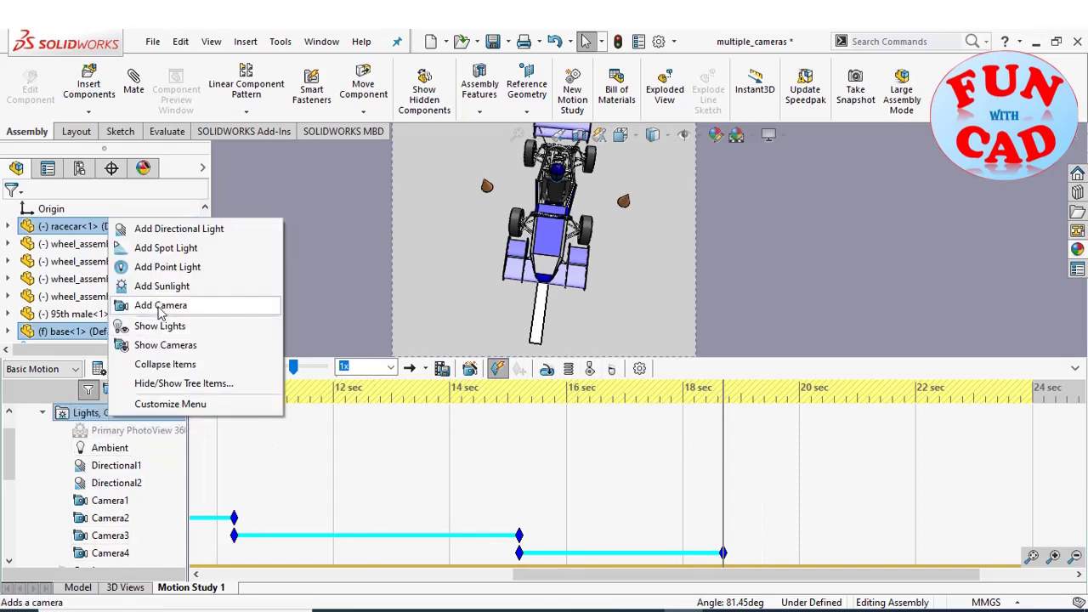
left_click(140, 309)
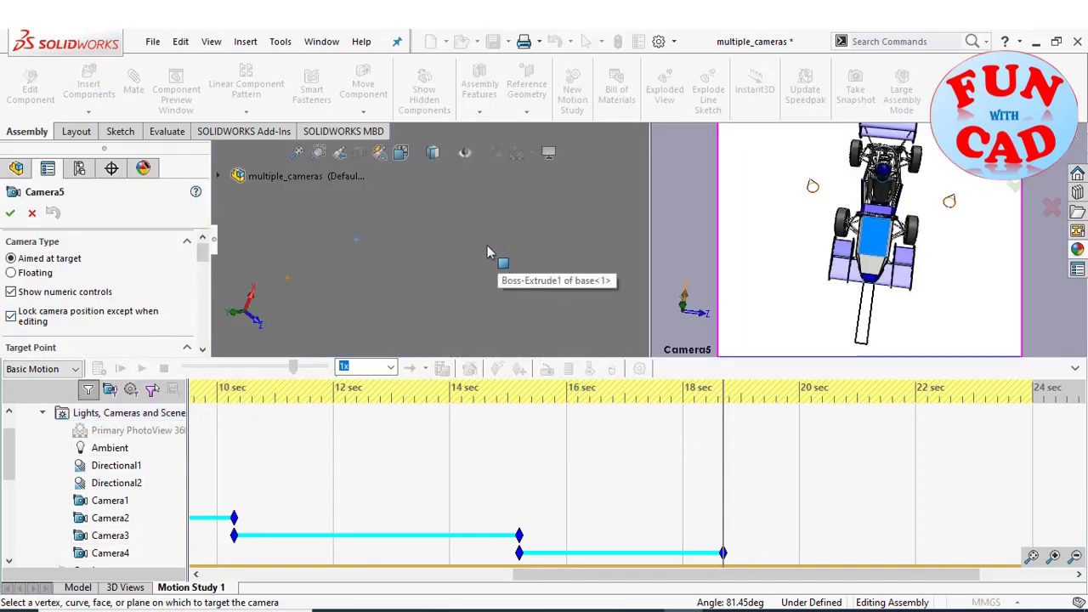
scroll(489, 246, "up", 5)
scroll(491, 247, "up", 7)
scroll(423, 329, "up", 4)
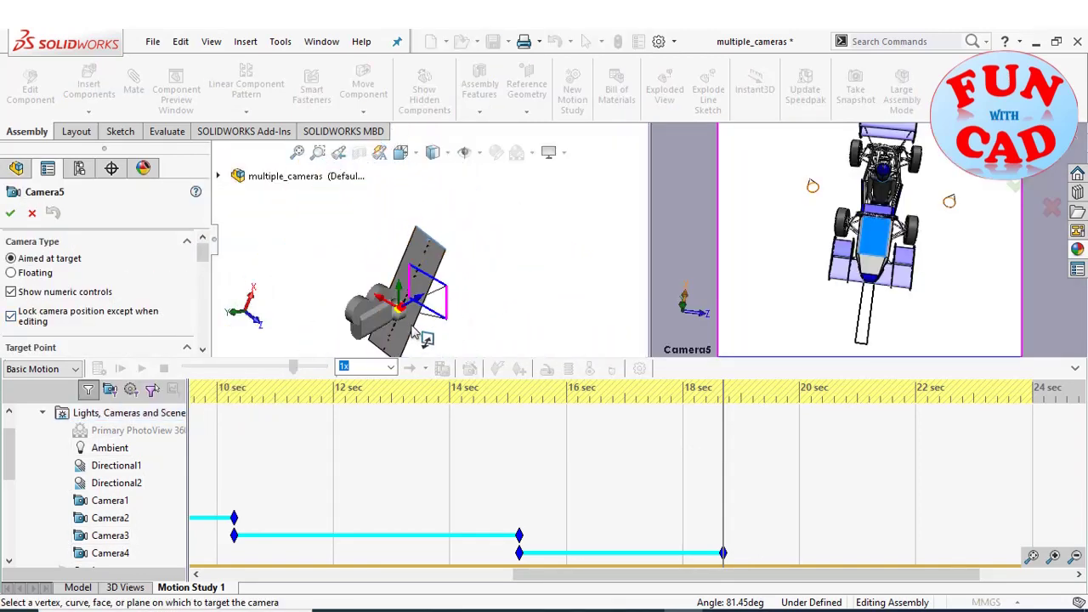
middle_click_drag(425, 293, 386, 248)
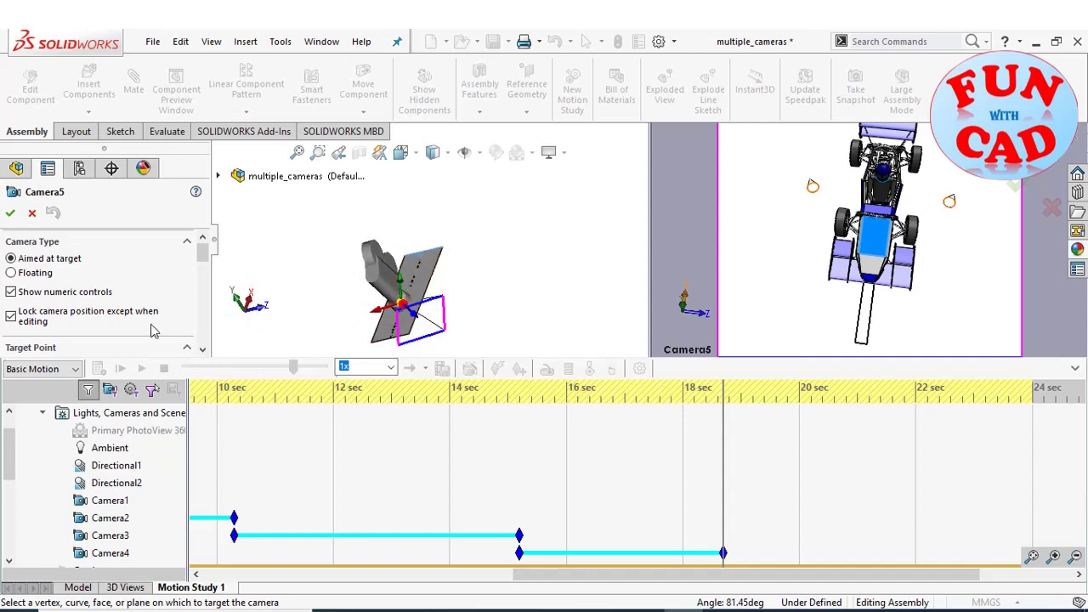
left_click(11, 272)
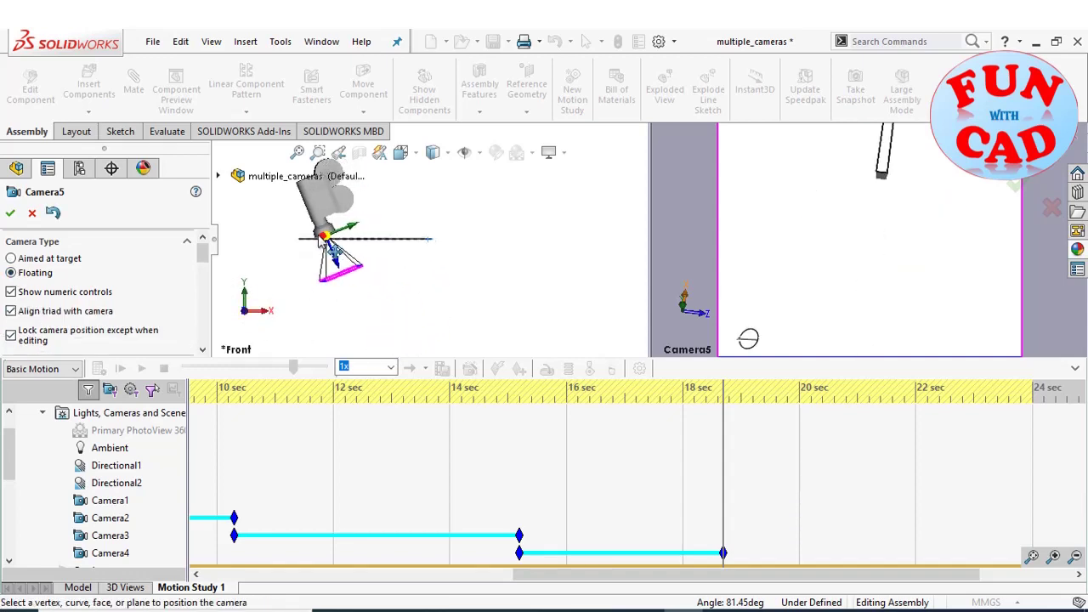
Set the fifth camera's rotation to 97.2° yaw and -21.6° pitch so that it looks along the track.
scroll(204, 262, "down", 5)
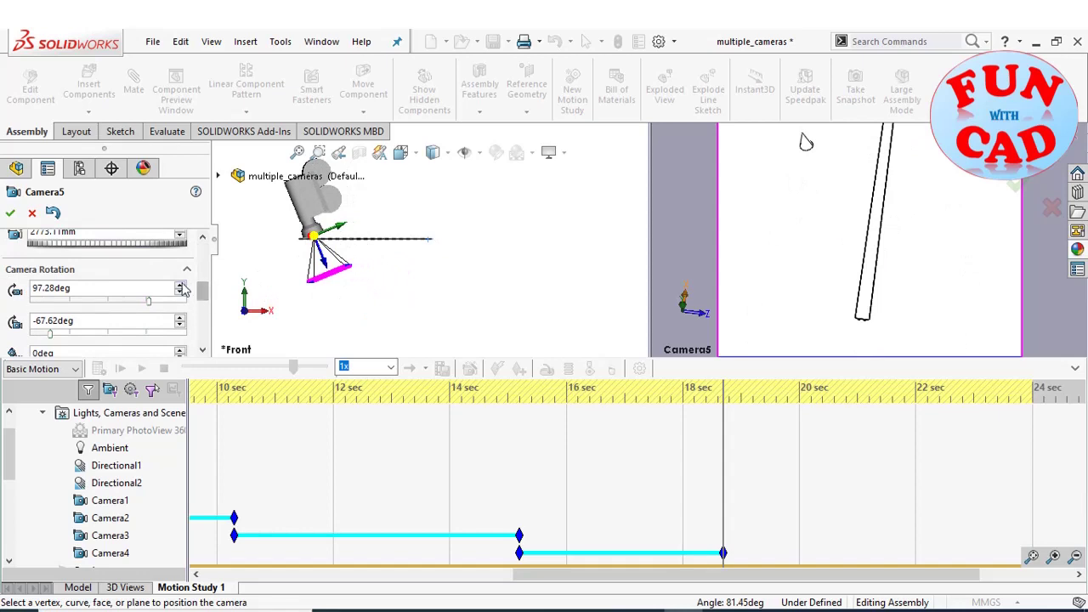
left_click(181, 288)
left_click(183, 318)
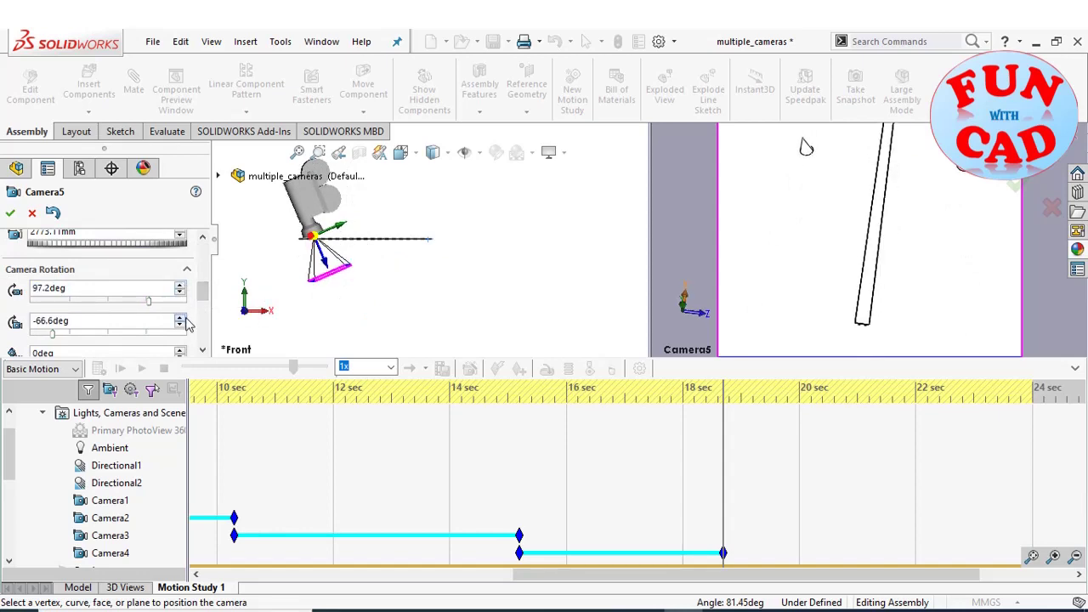
left_click_drag(186, 318, 186, 318)
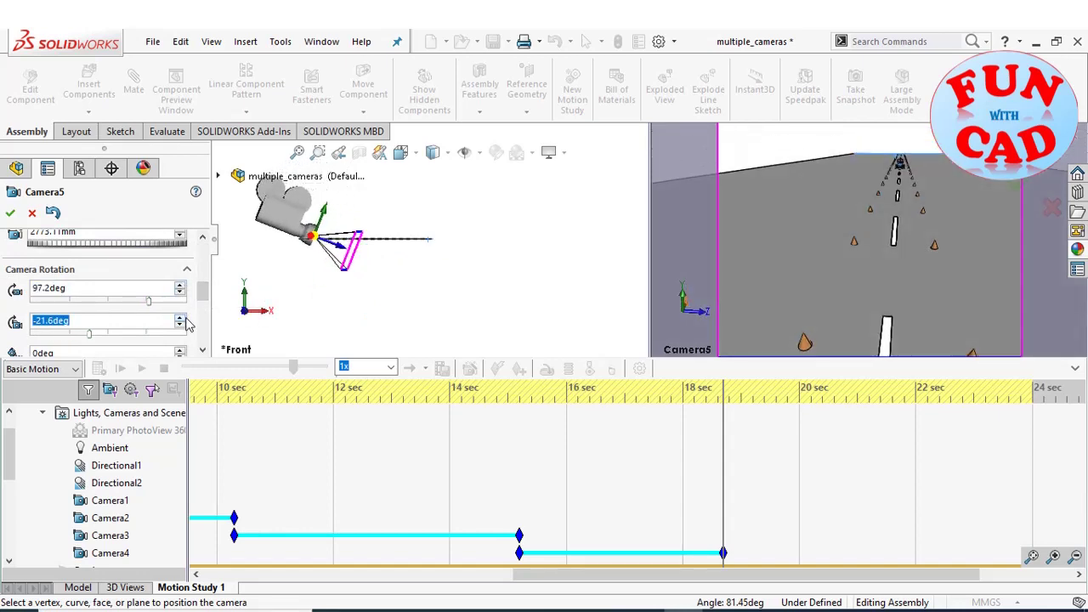
In the top view, move Camera5 off the track's centre line and turn its yaw to 133.2°.
left_click(244, 293)
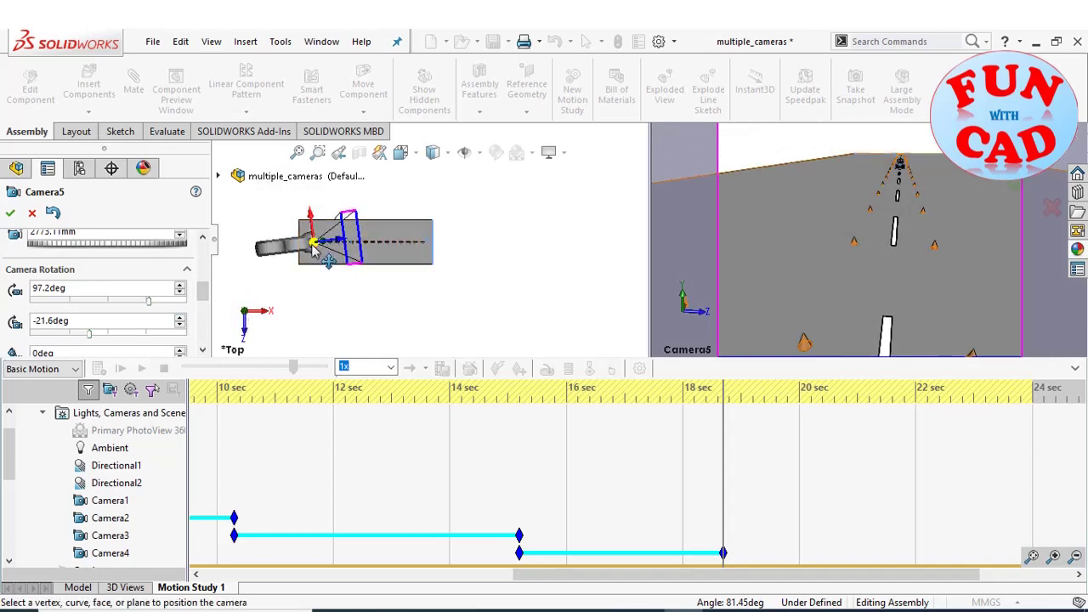
left_click_drag(314, 245, 312, 266)
left_click_drag(180, 287, 185, 291)
left_click(183, 290)
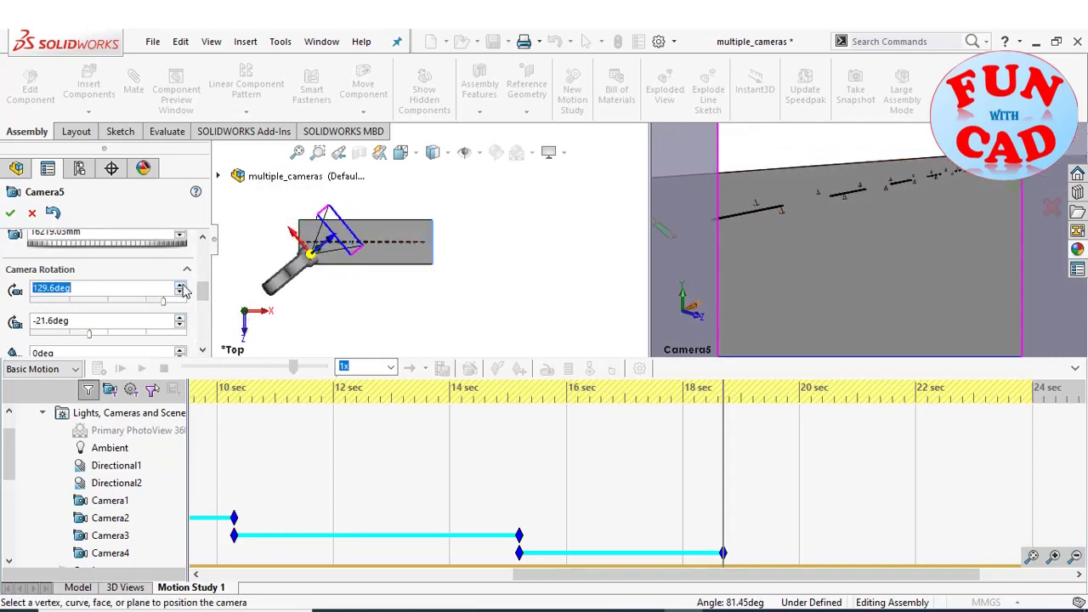
left_click(182, 289)
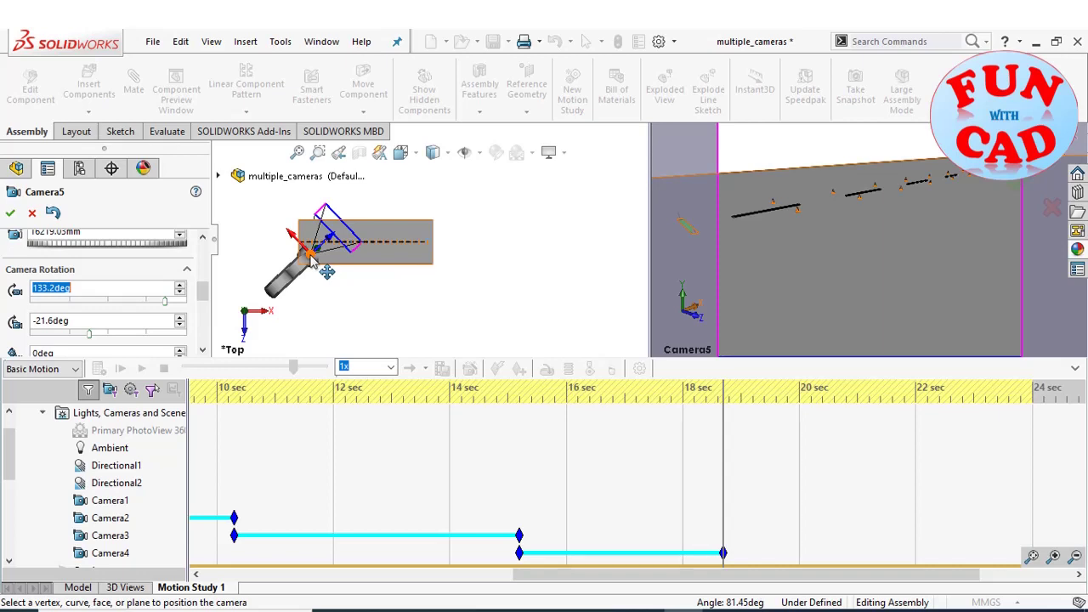
left_click_drag(327, 270, 319, 268)
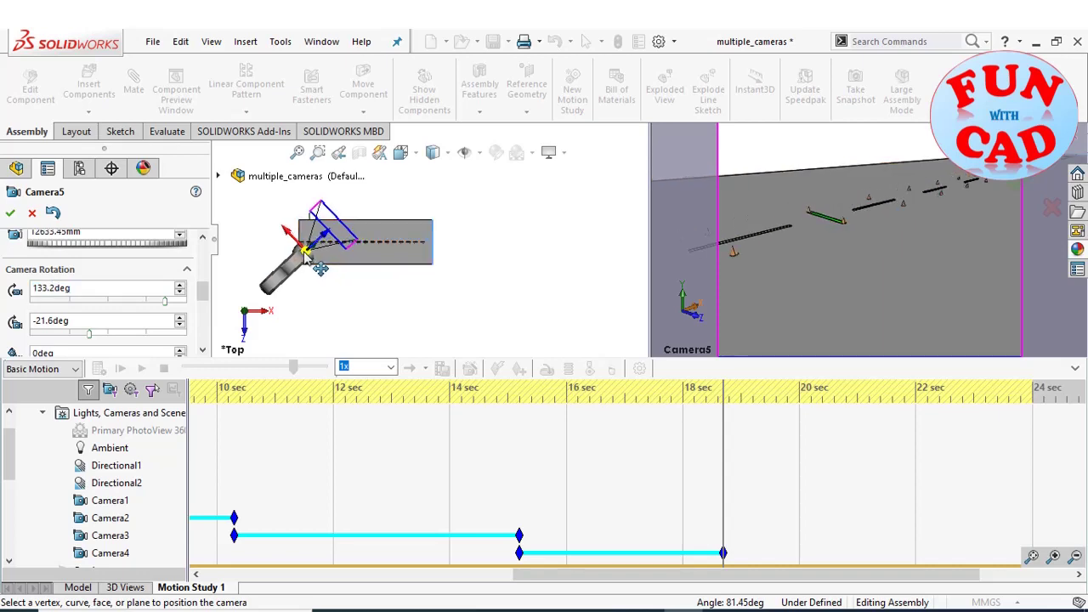
In the front view, lower Camera5 towards the track and set its rotation to 126° yaw, -10.8° pitch and 0° roll.
left_click(247, 332)
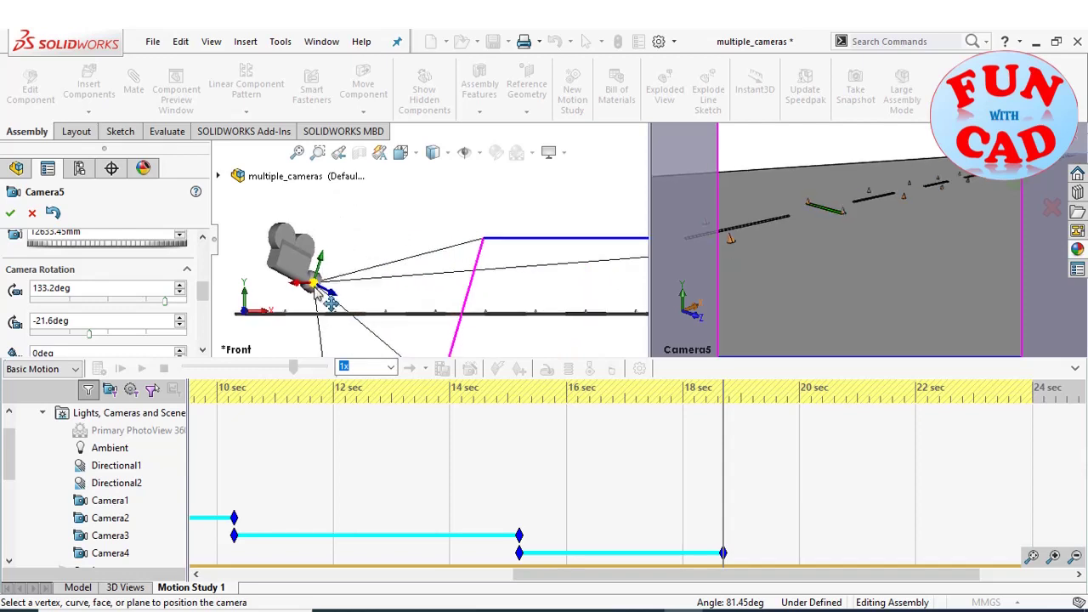
left_click_drag(330, 302, 328, 316)
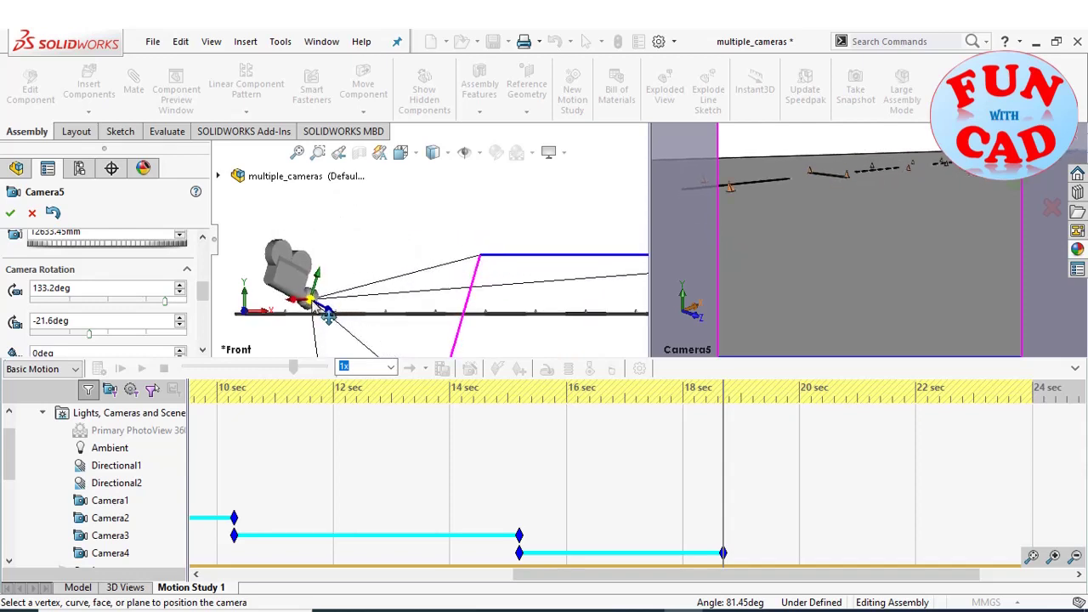
left_click_drag(181, 324, 181, 353)
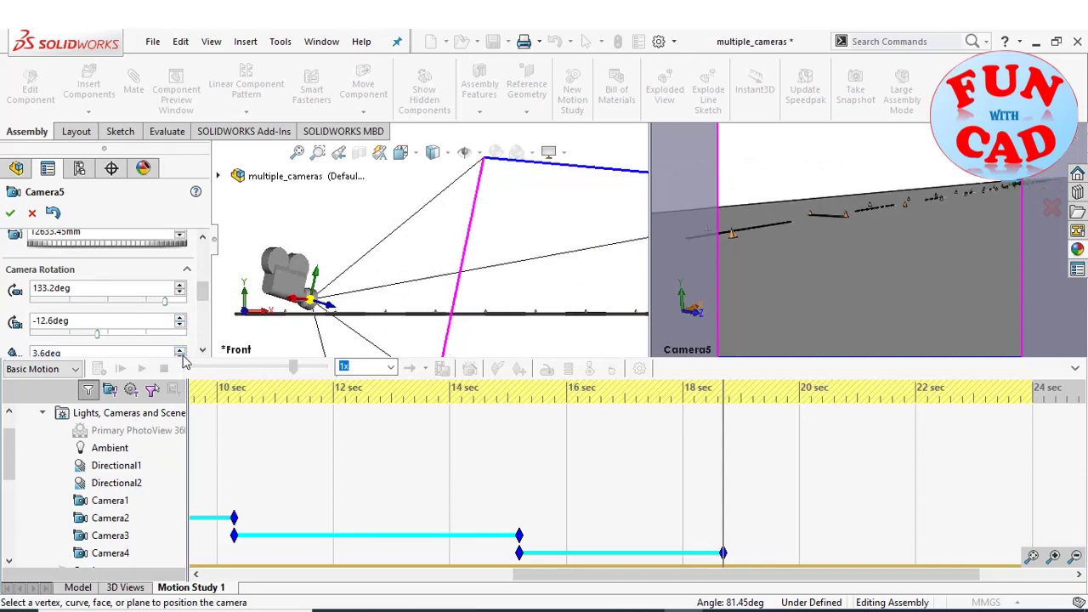
left_click(181, 357)
left_click(181, 356)
left_click(181, 317)
left_click(181, 285)
left_click(181, 285)
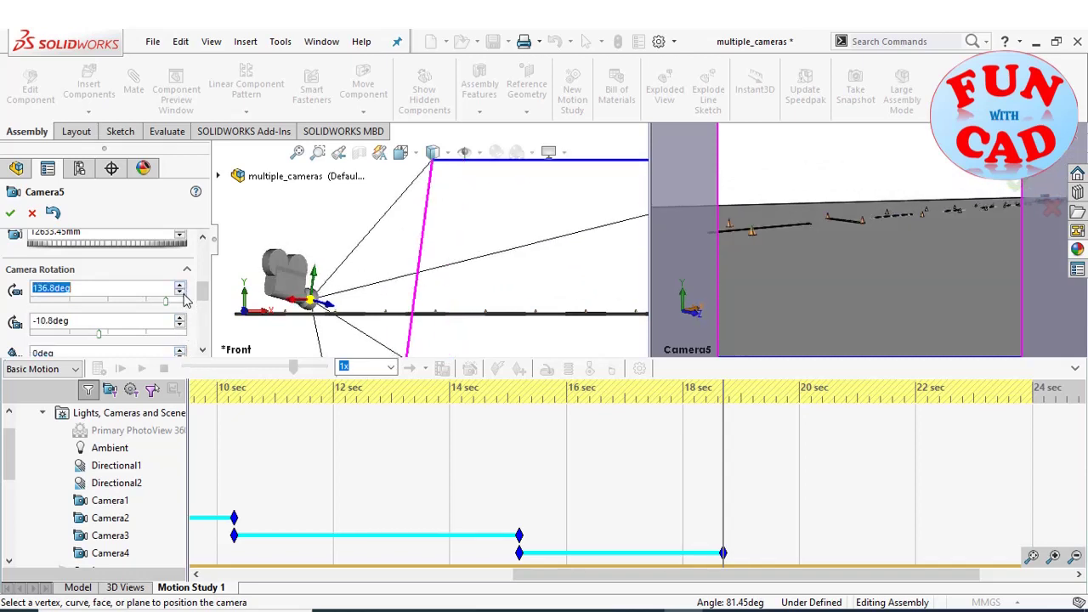
left_click(181, 294)
left_click(181, 293)
left_click(181, 293)
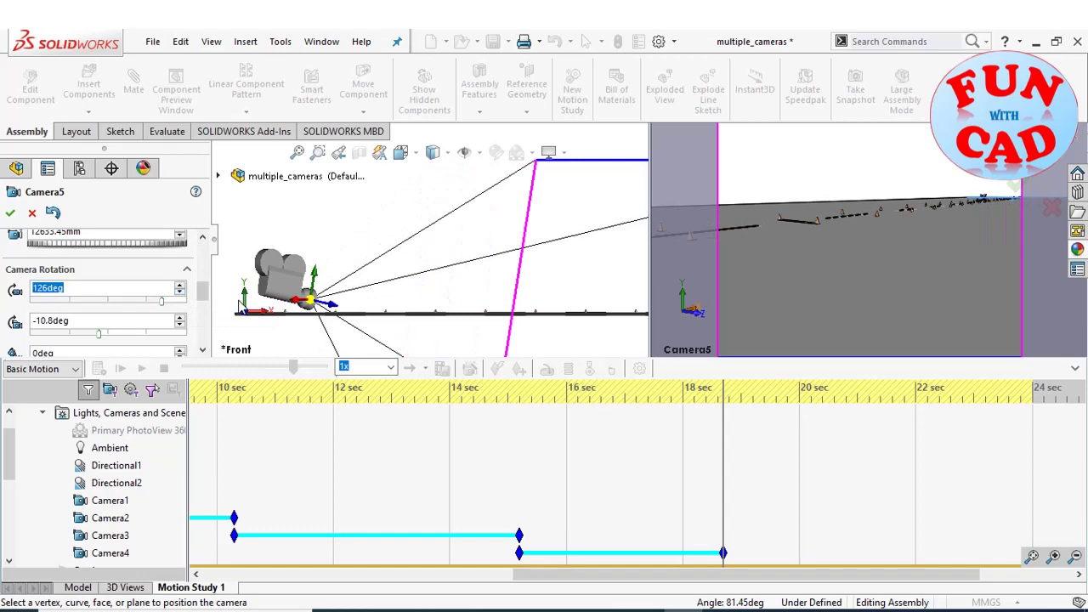
In the top view, move Camera5 nearer to the track's centre line beside the finish line, and accept the camera.
left_click(243, 296)
scroll(366, 254, "up", 4)
scroll(426, 295, "down", 3)
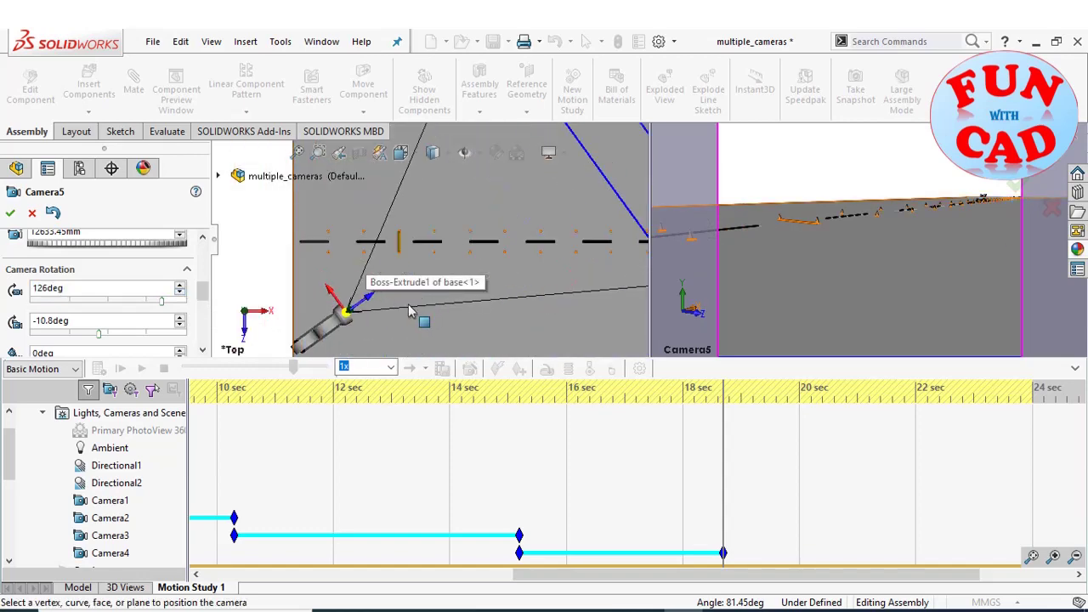
left_click_drag(344, 312, 357, 280)
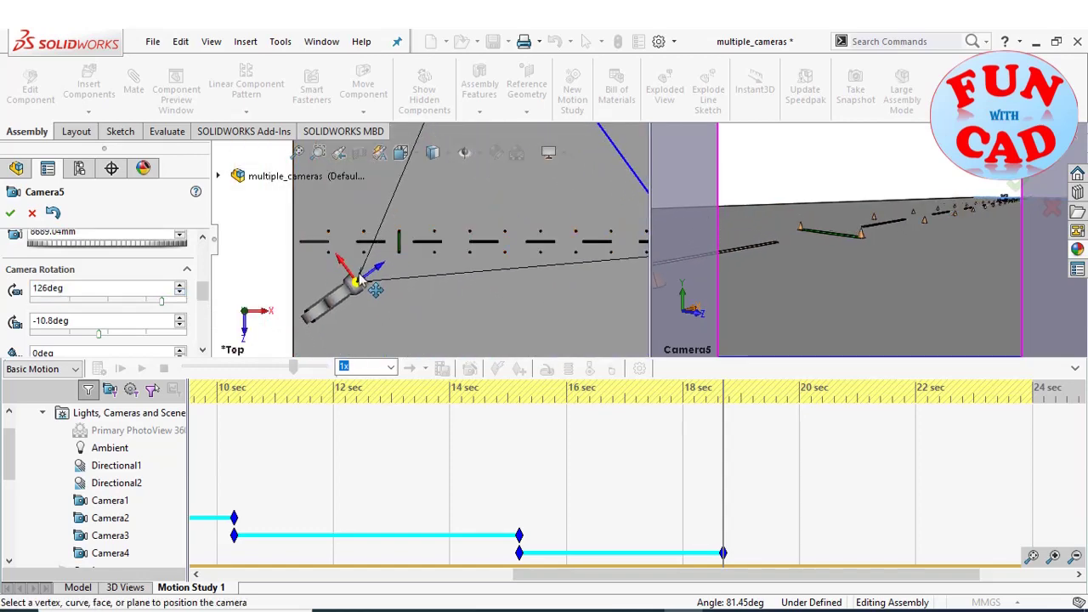
left_click(11, 213)
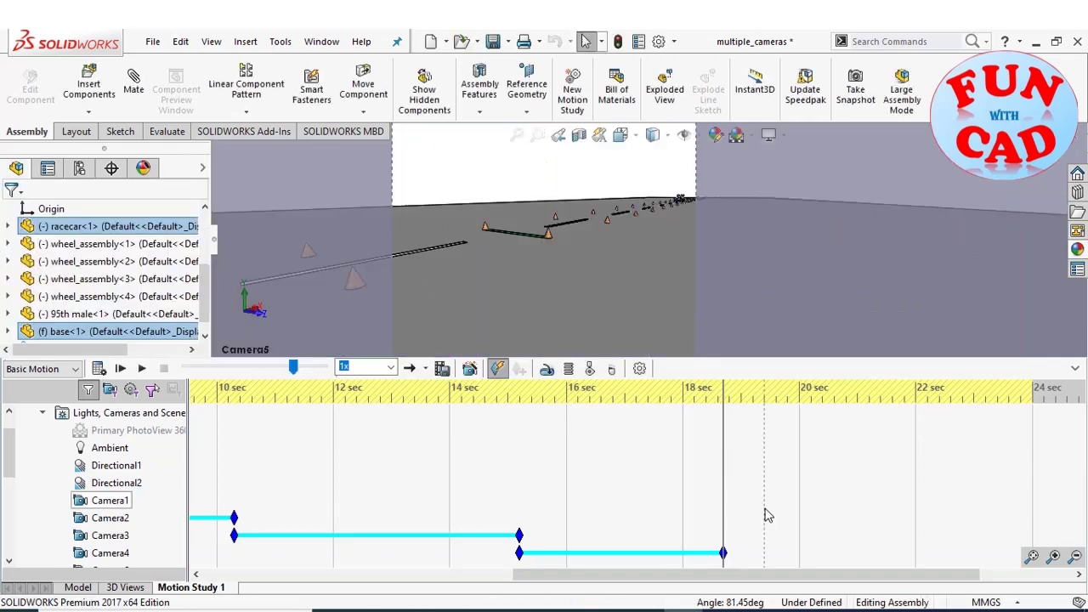
Place a Camera5 key at about 18.7 seconds and play the study to its end at 24 seconds.
scroll(761, 505, "down", 3)
scroll(723, 509, "up", 1)
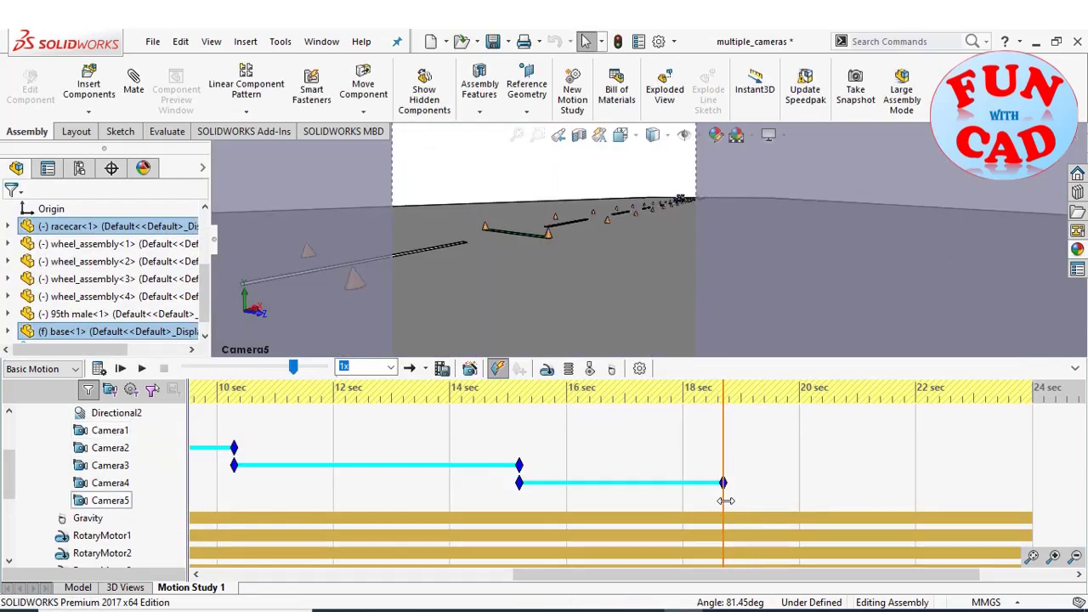
right_click(725, 501)
left_click(750, 533)
left_click(142, 370)
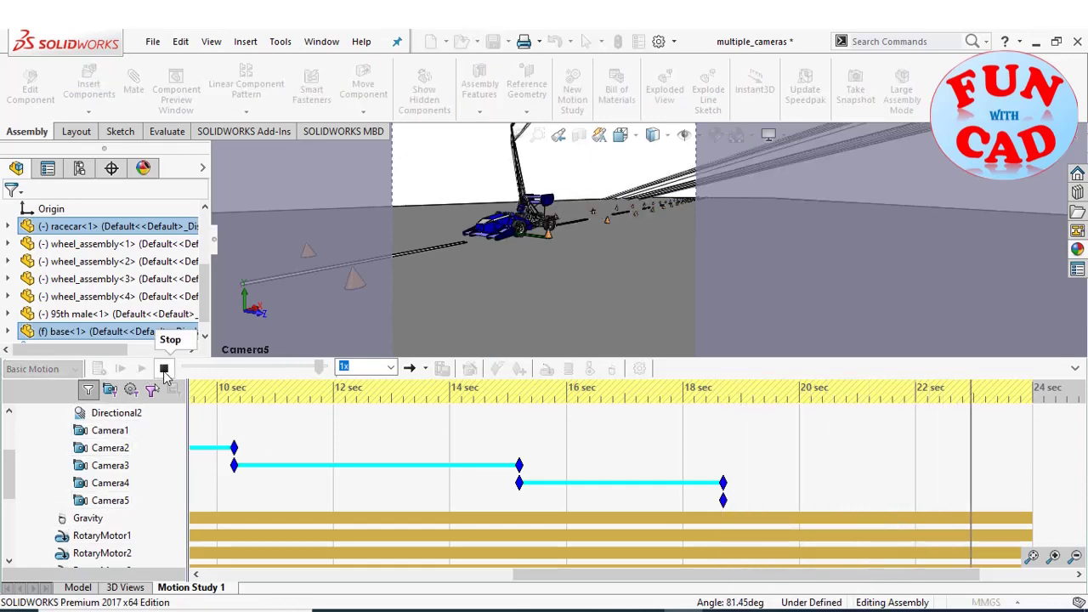
Place Orientation and Camera Views keys at the camera changes, at about 5, 10.3, 15.2 and 18.7 seconds.
scroll(750, 507, "up", 2)
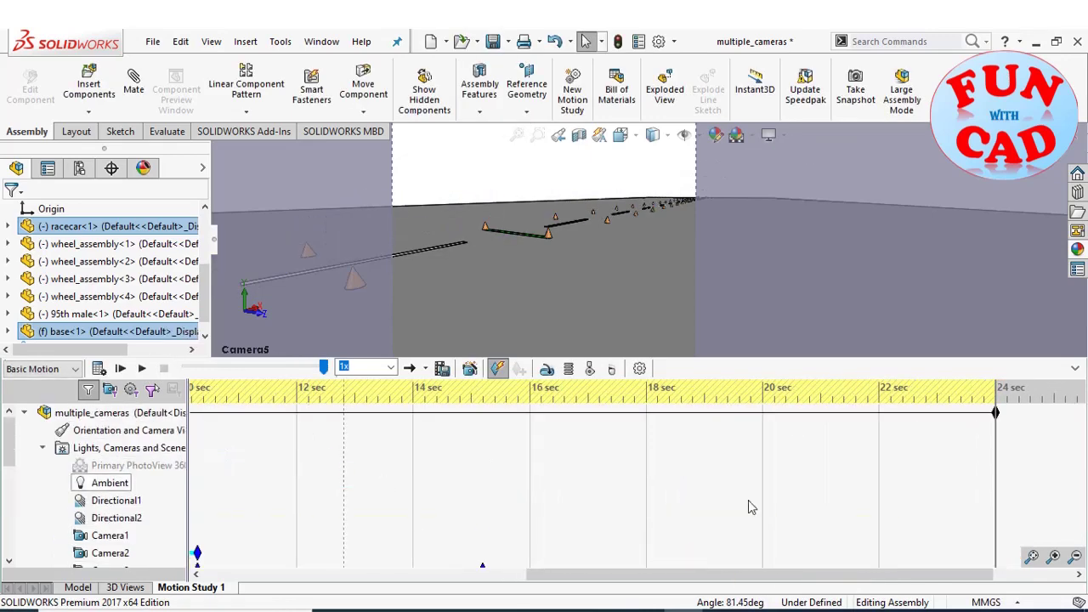
left_click(1075, 558)
left_click(1075, 558)
left_click(1075, 558)
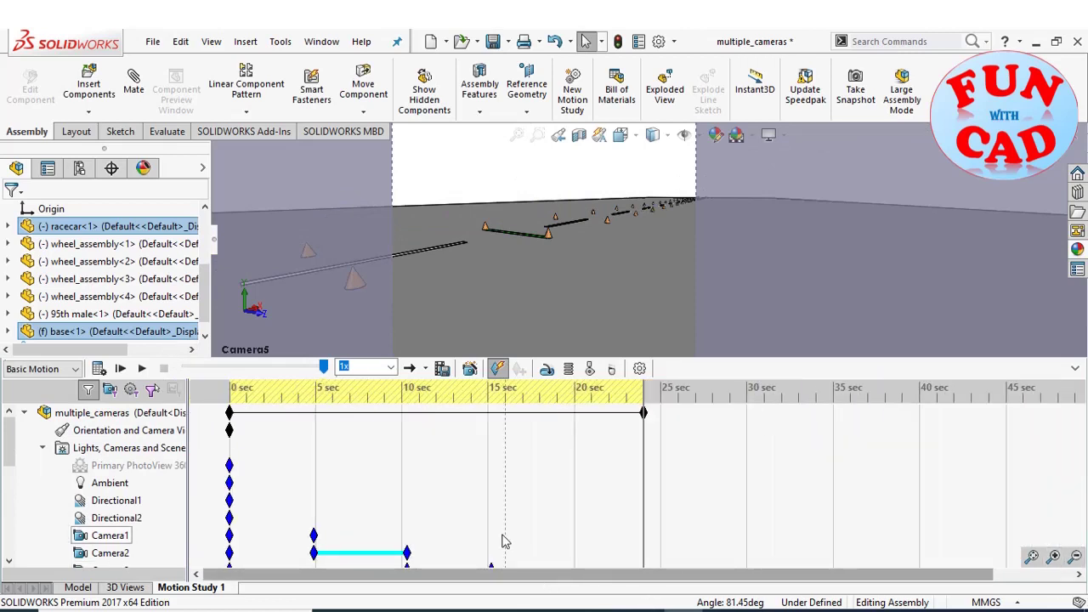
right_click(312, 436)
left_click(359, 499)
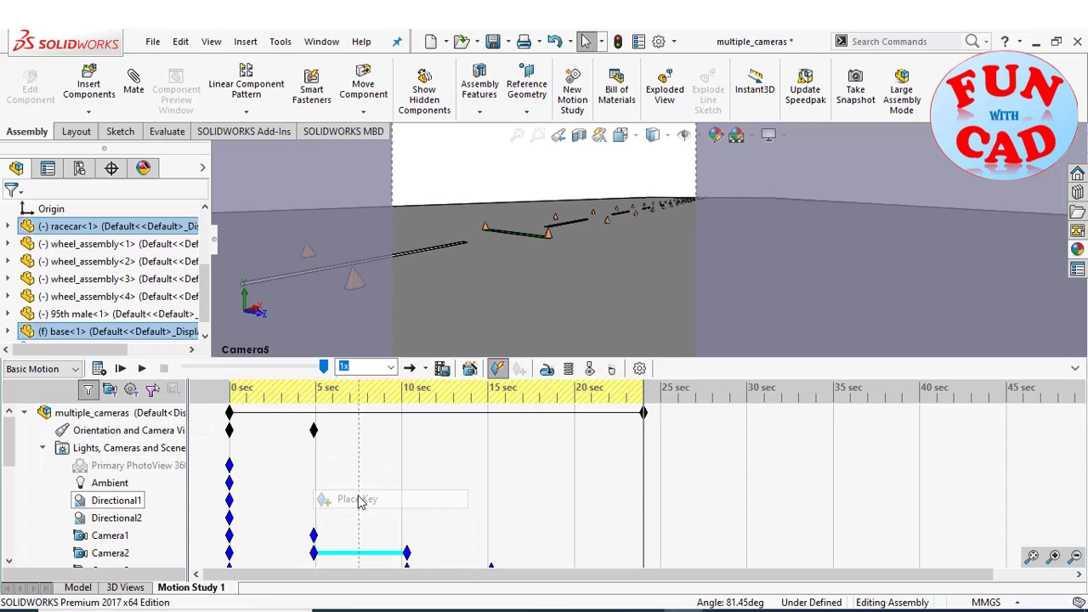
right_click(408, 434)
left_click(464, 497)
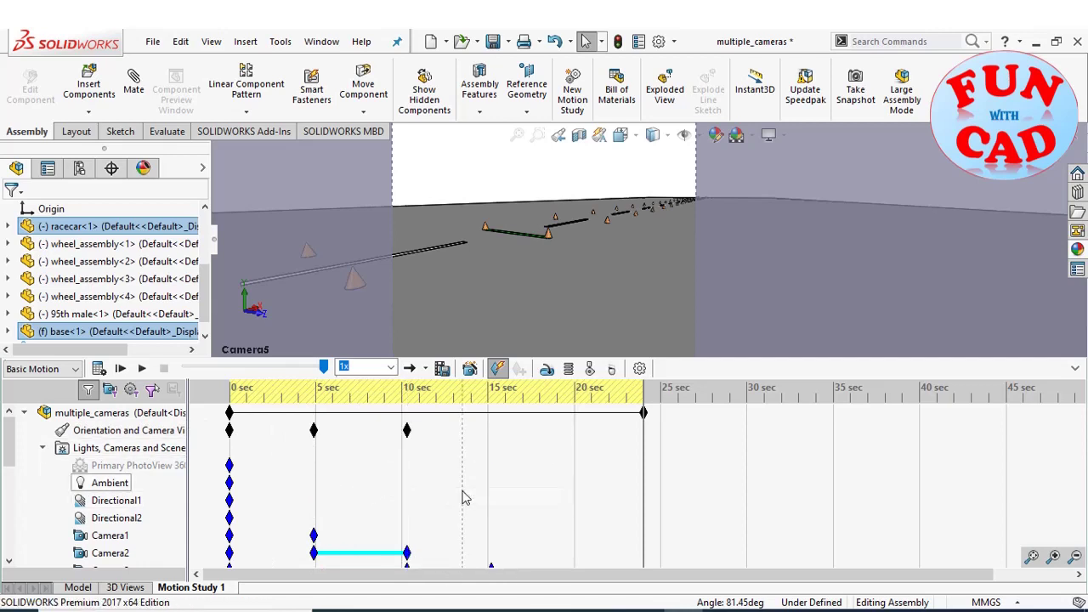
right_click(492, 435)
left_click(542, 497)
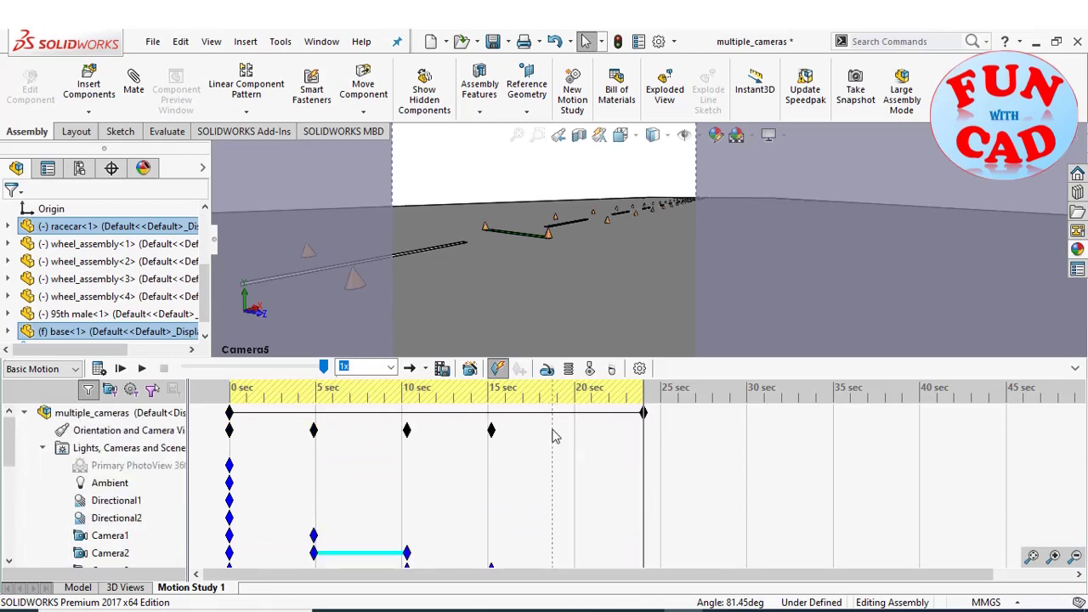
right_click(554, 436)
left_click(582, 499)
Assign Camera1 to the Orientation and Camera Views key at 0 seconds and Camera2 to the one at about 5 seconds.
right_click(229, 430)
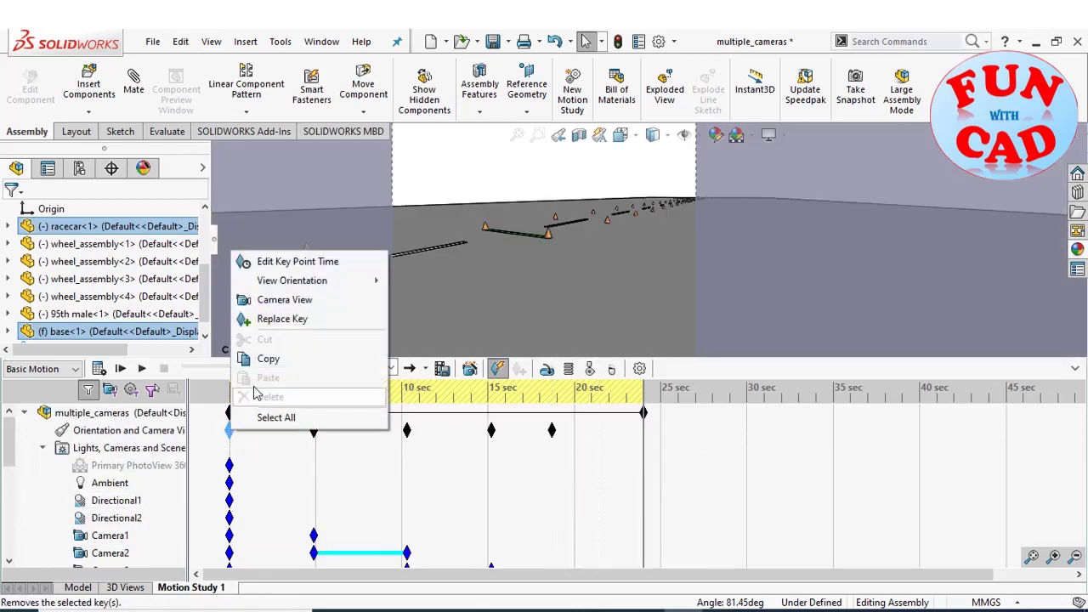
left_click(294, 306)
left_click(502, 407)
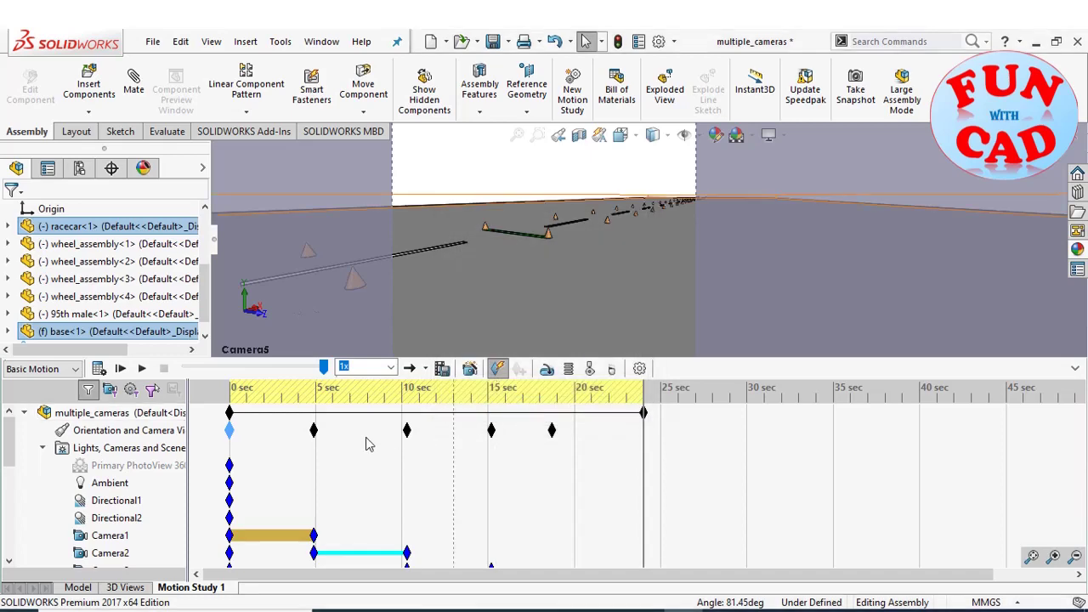
right_click(314, 430)
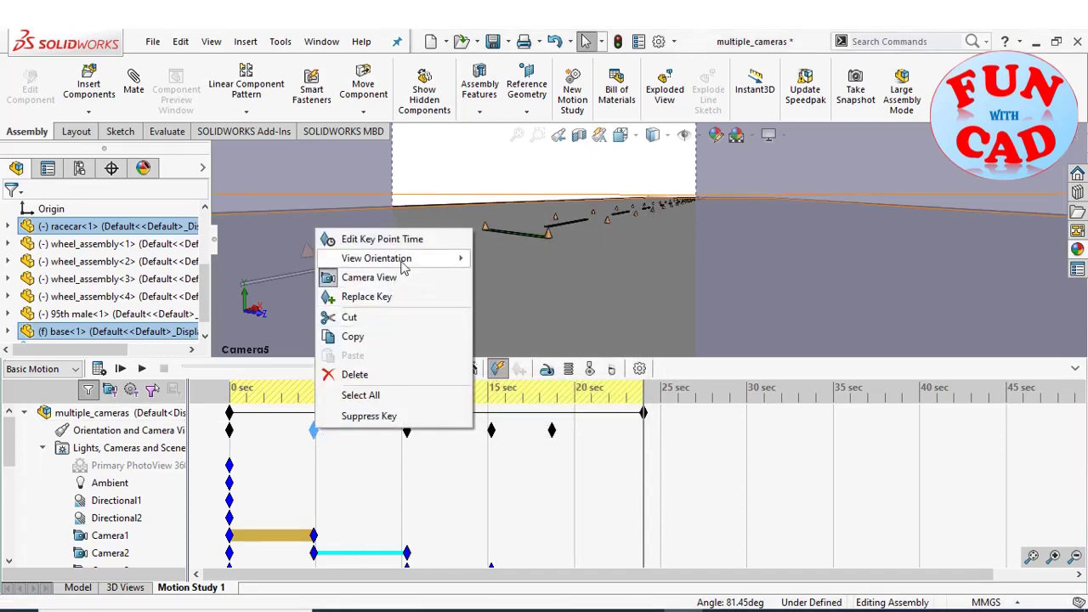
mouse_move(400, 258)
left_click(536, 287)
Assign Camera3 to the Orientation and Camera Views key at about 10.3 seconds and Camera4 to the one at about 15.2 seconds.
right_click(406, 430)
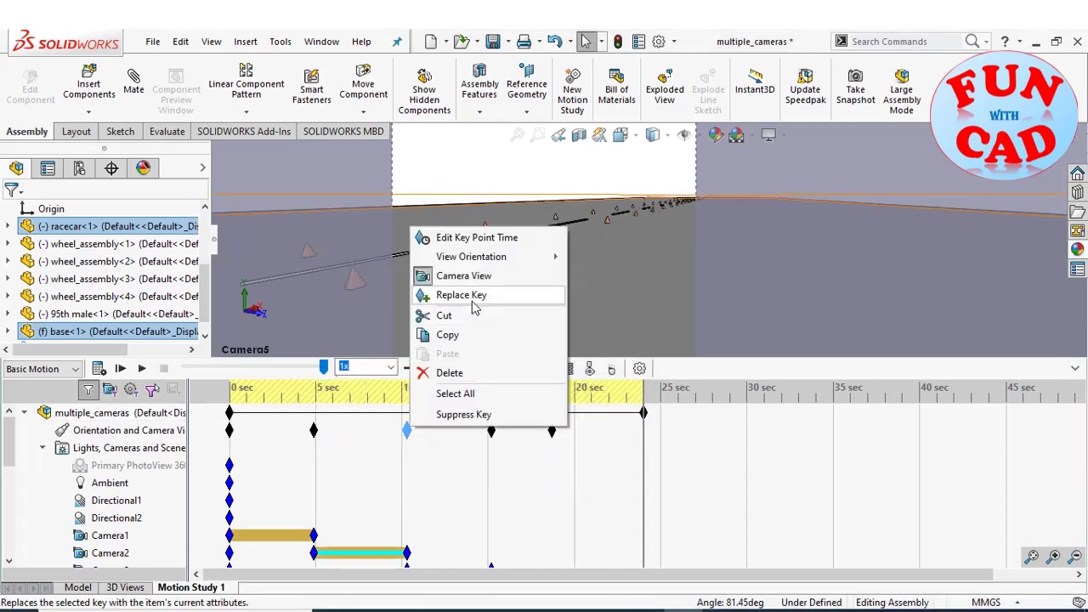
mouse_move(476, 255)
left_click(595, 296)
right_click(491, 430)
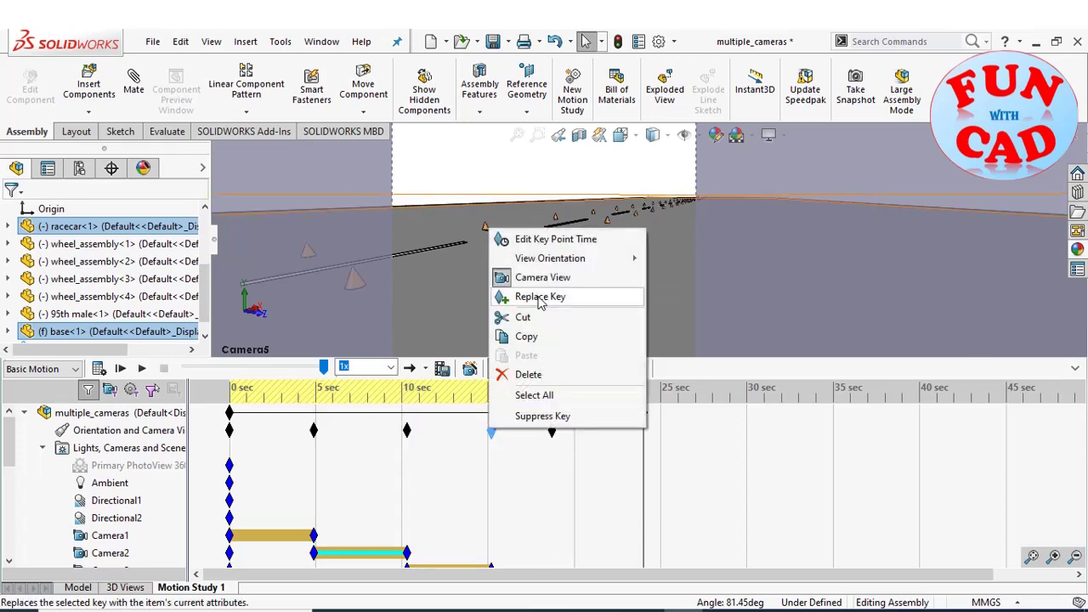
mouse_move(544, 257)
left_click(688, 328)
Assign Camera5 to the Orientation and Camera Views key at about 18.7 seconds and check the camera bars.
right_click(552, 432)
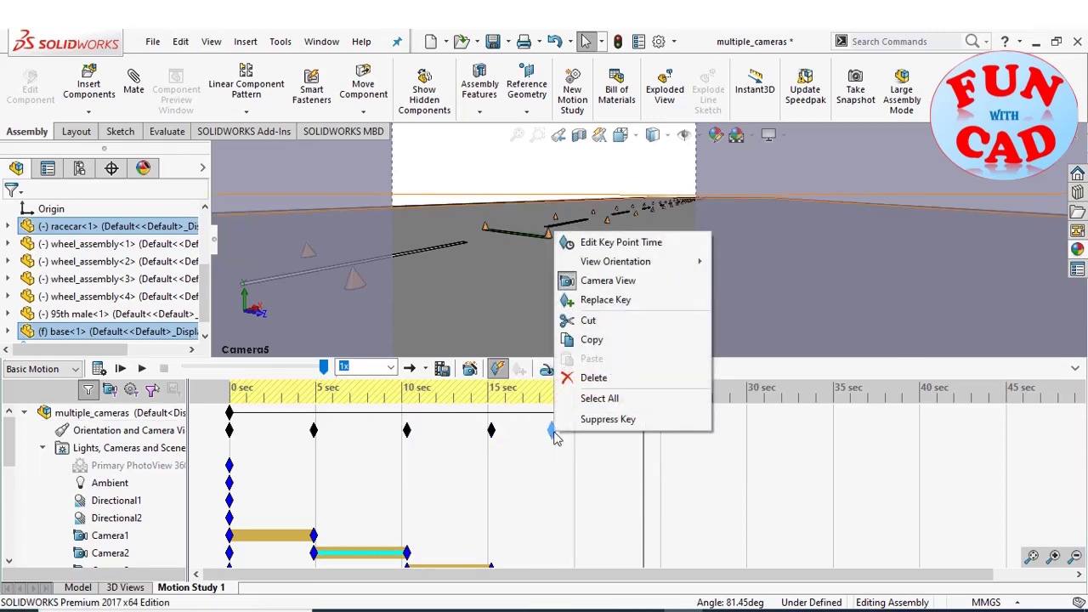
mouse_move(595, 257)
left_click(756, 338)
scroll(771, 429, "down", 2)
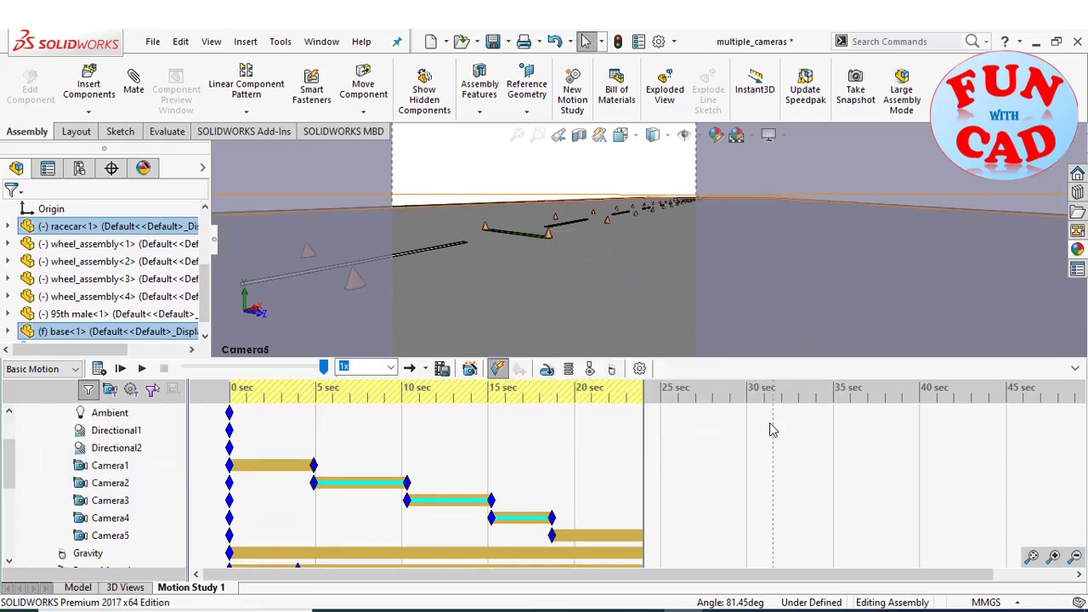
left_click(1053, 556)
scroll(560, 477, "up", 2)
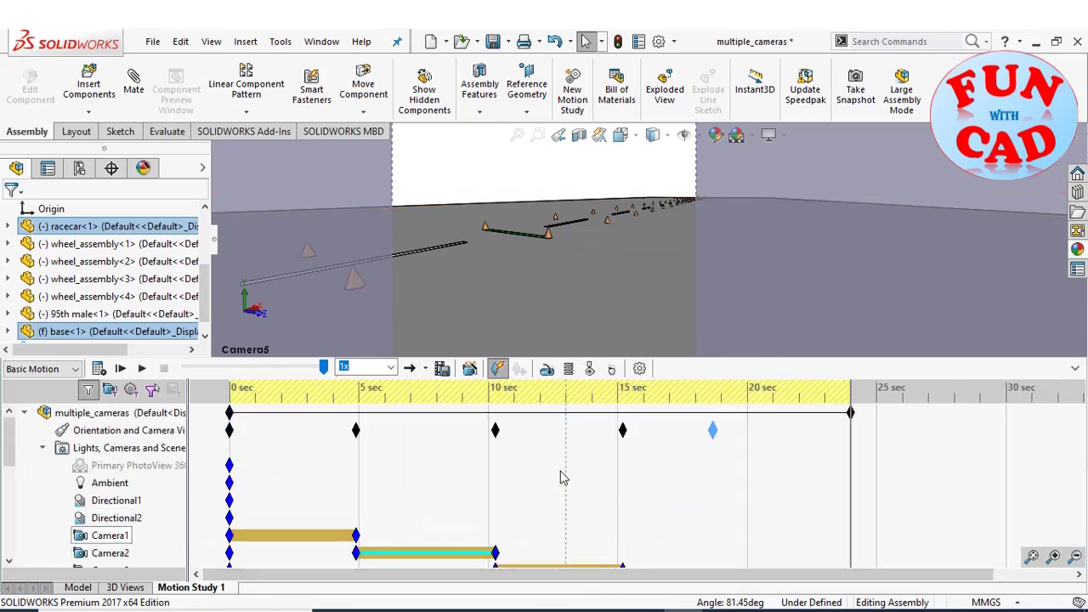
Collapse the timeline and narrow the feature tree to enlarge the view, and play the motion study from the start.
left_click(1073, 369)
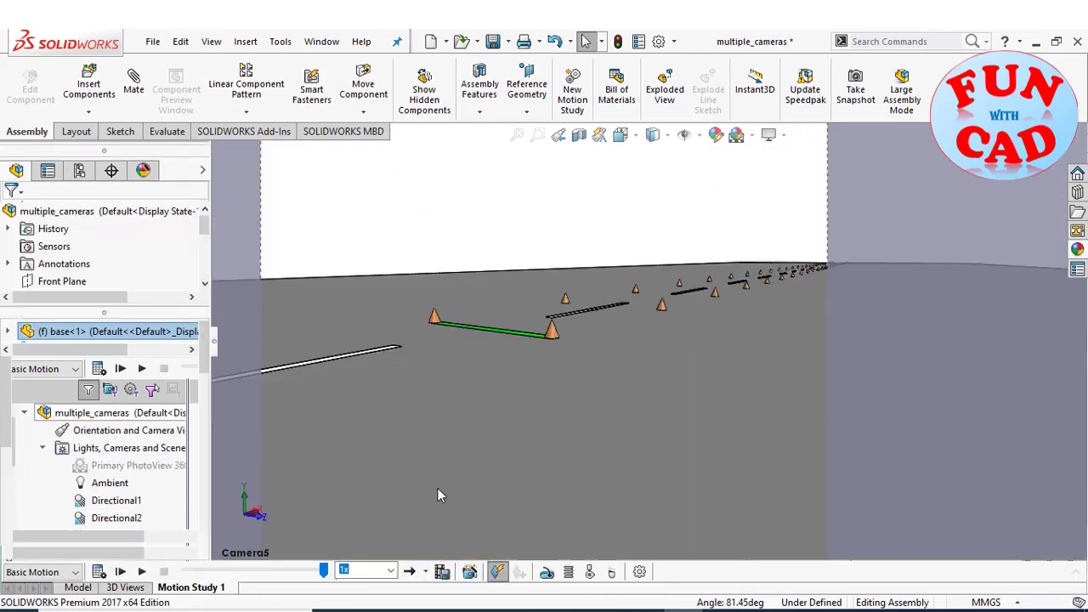
left_click_drag(211, 264, 59, 281)
left_click(140, 573)
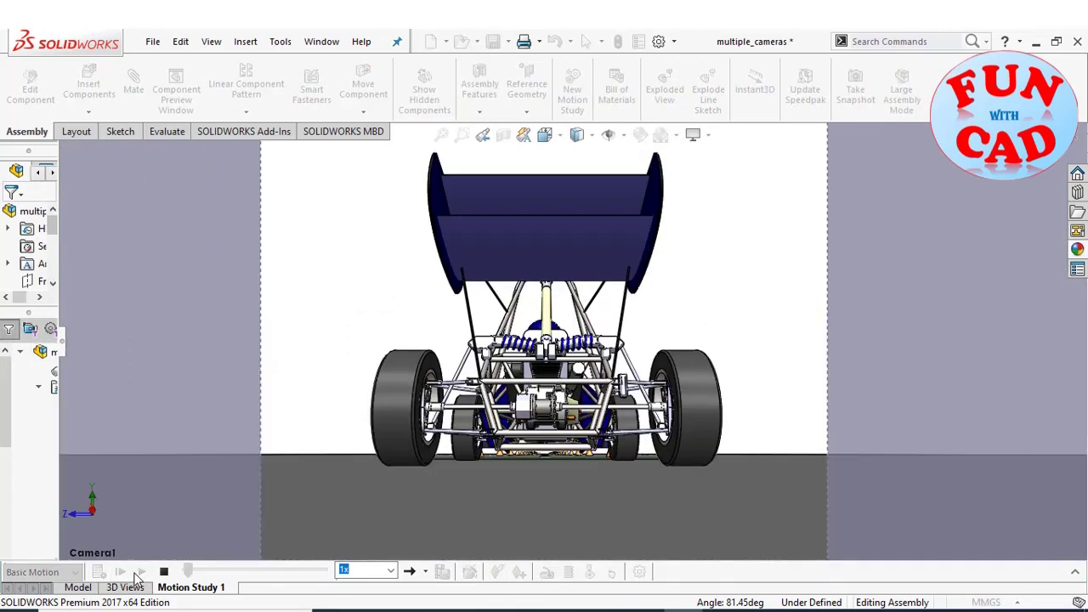